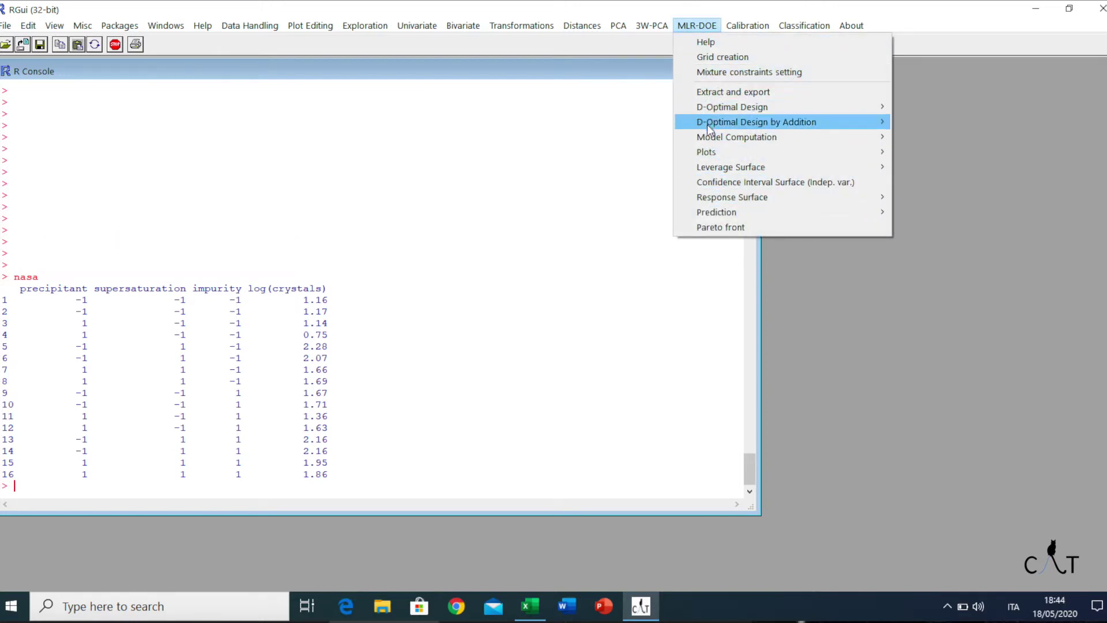
Step: Start the model computation for independent variables on matrix nasa, with all rows, X-variables 1:3 and Y-variable 4
mouse_move(715, 137)
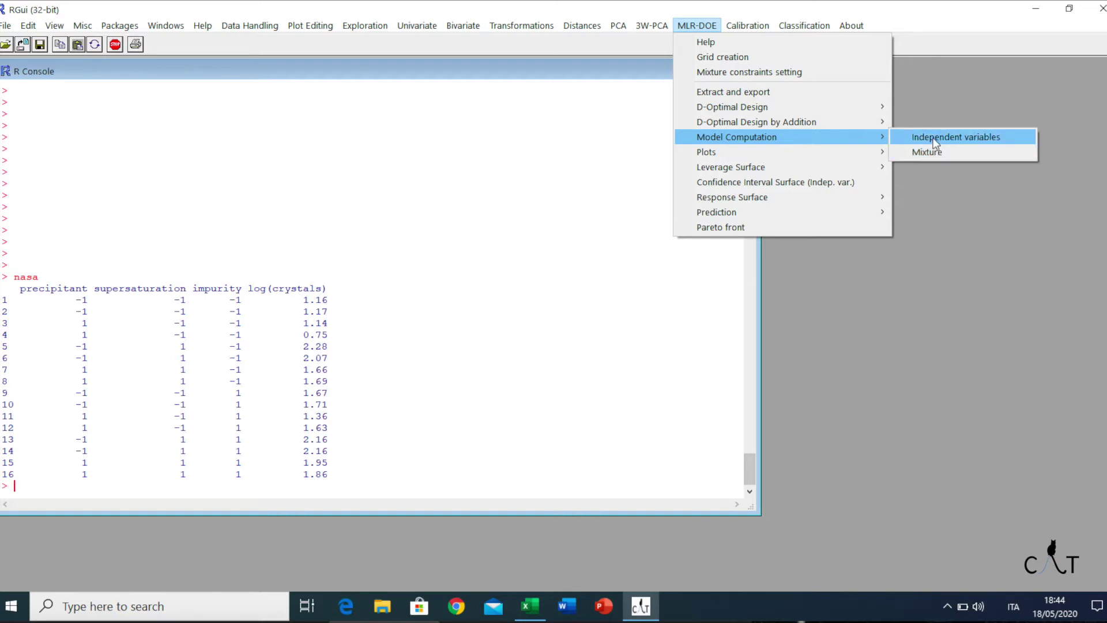
click(934, 139)
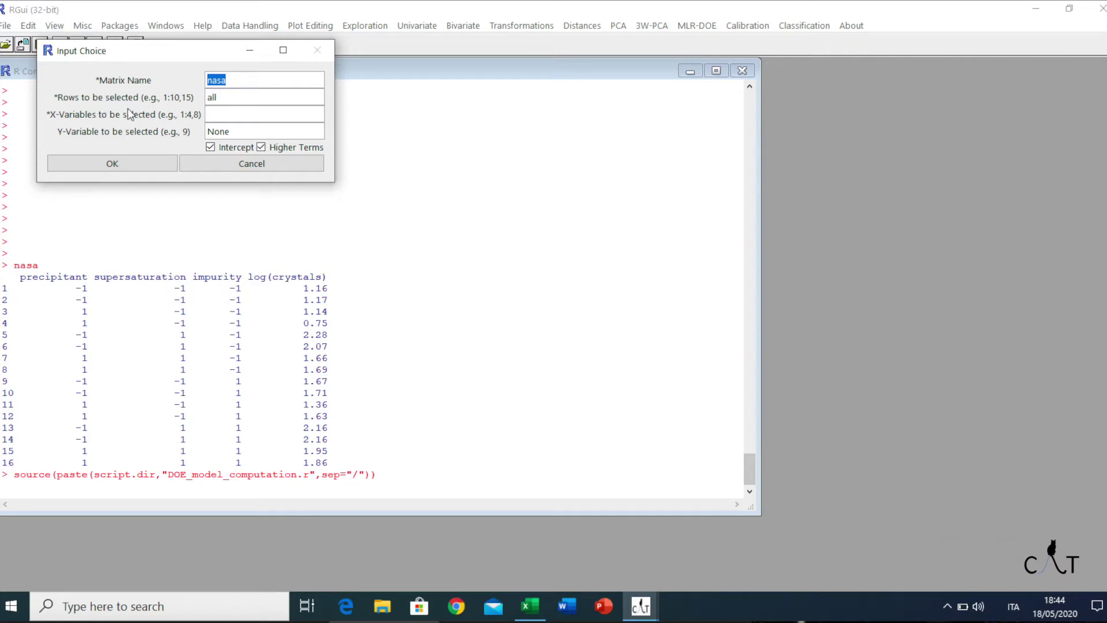
click(224, 113)
text(1:3)
double_click(252, 129)
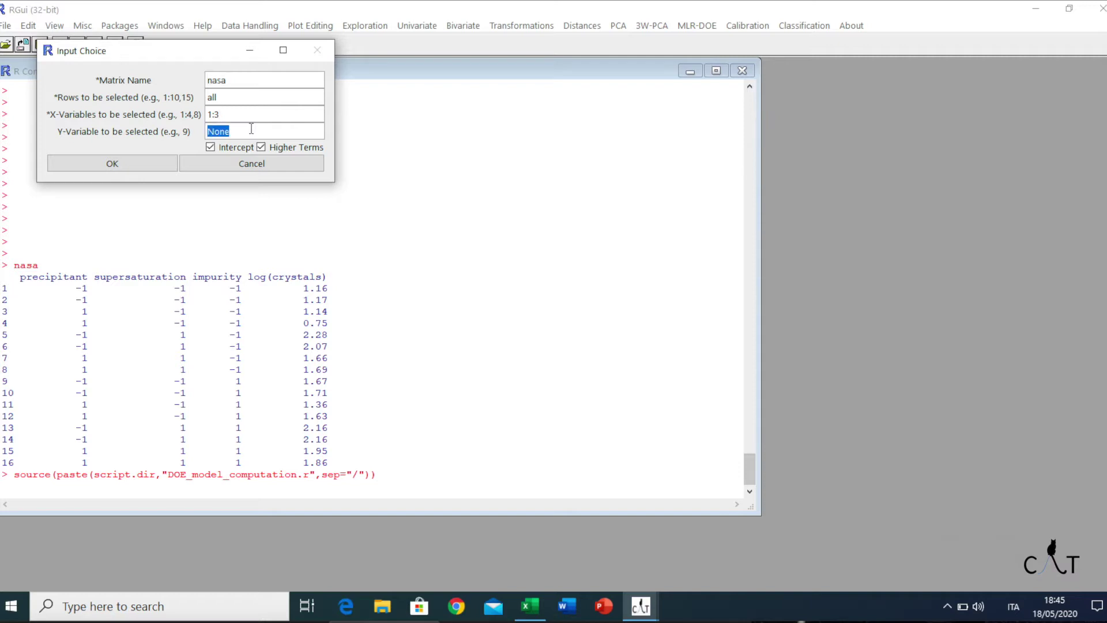
text(4)
click(126, 159)
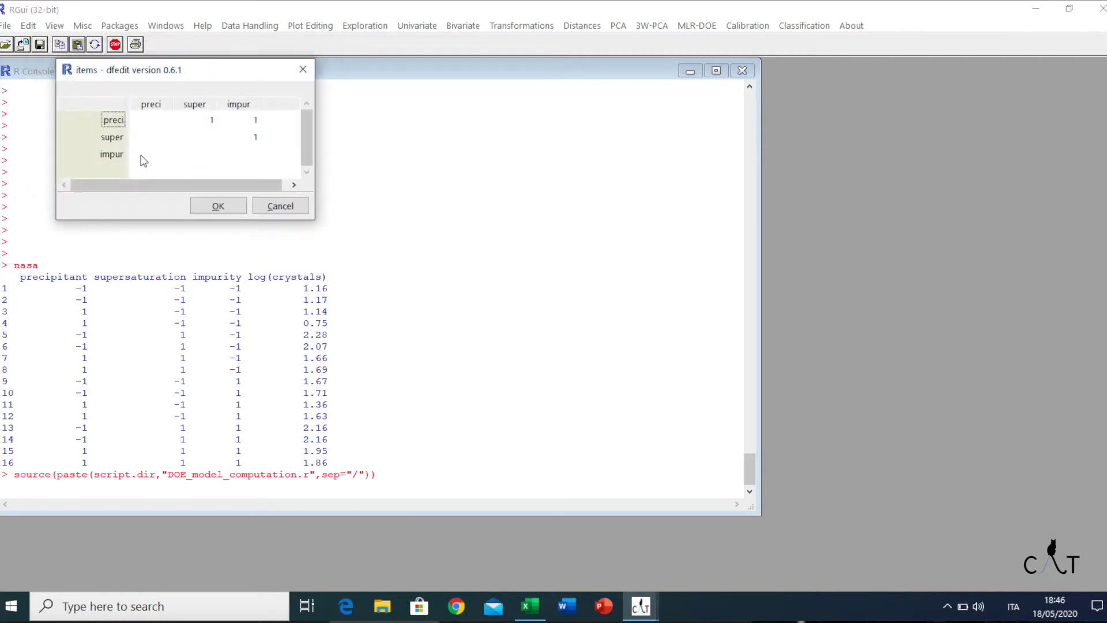
Step: Try excluding the preci*super interaction with 0 in the term matrix, and restore it to 1
click(212, 119)
text(0)
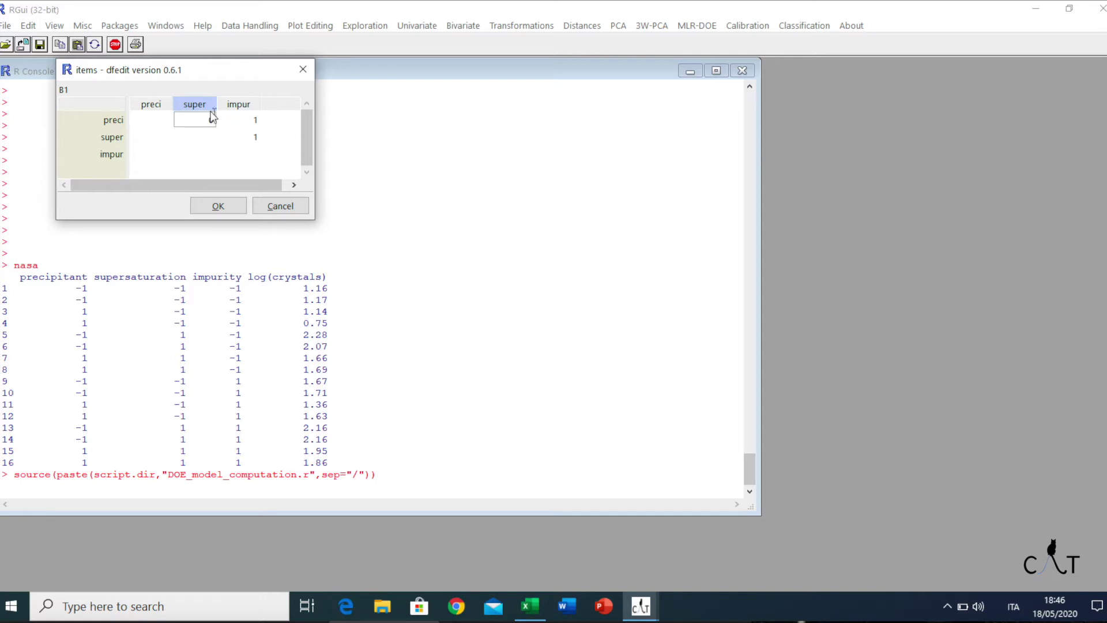
key(Tab)
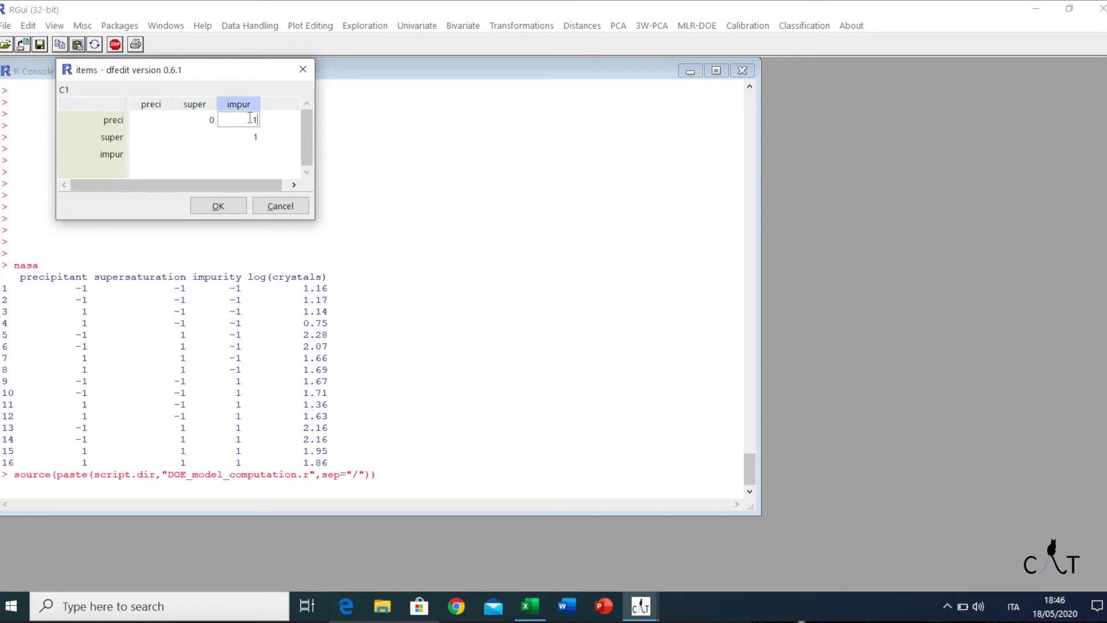
click(211, 122)
key(BackSpace)
text(1)
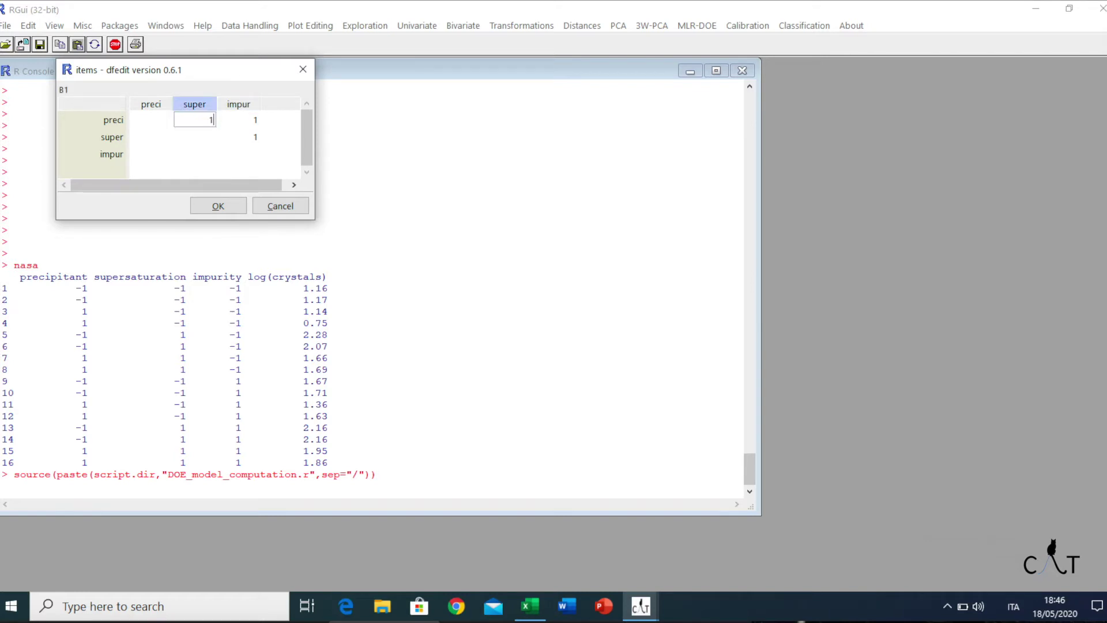
Step: Accept the interaction terms and compute the model with variance from independent measurements, standard deviation 0.125 and 9 degrees of freedom
click(219, 207)
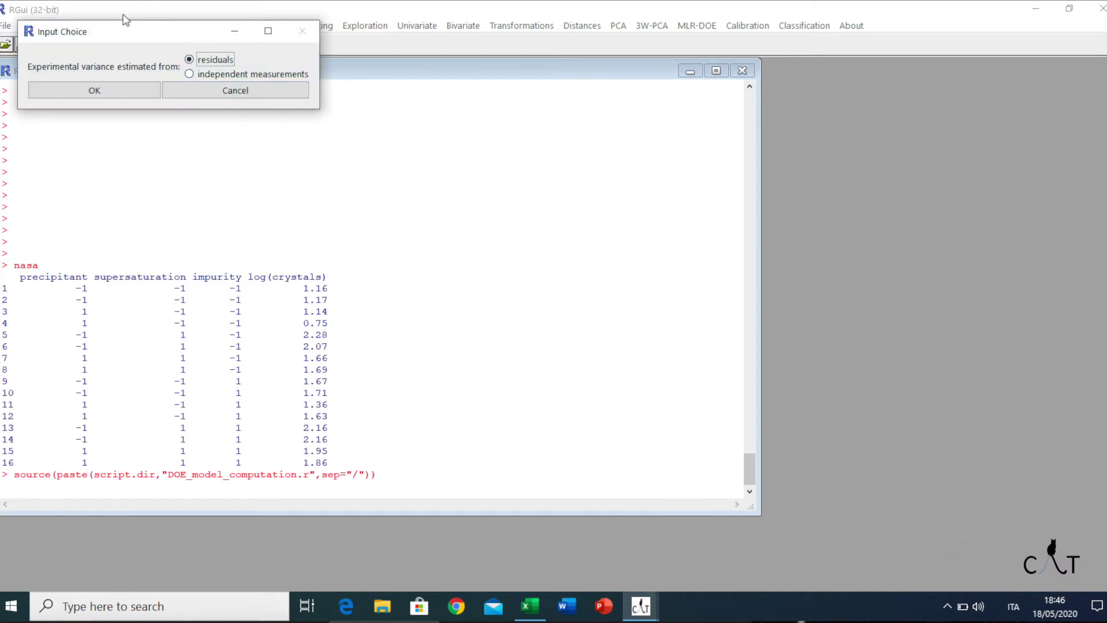
drag(130, 32, 155, 71)
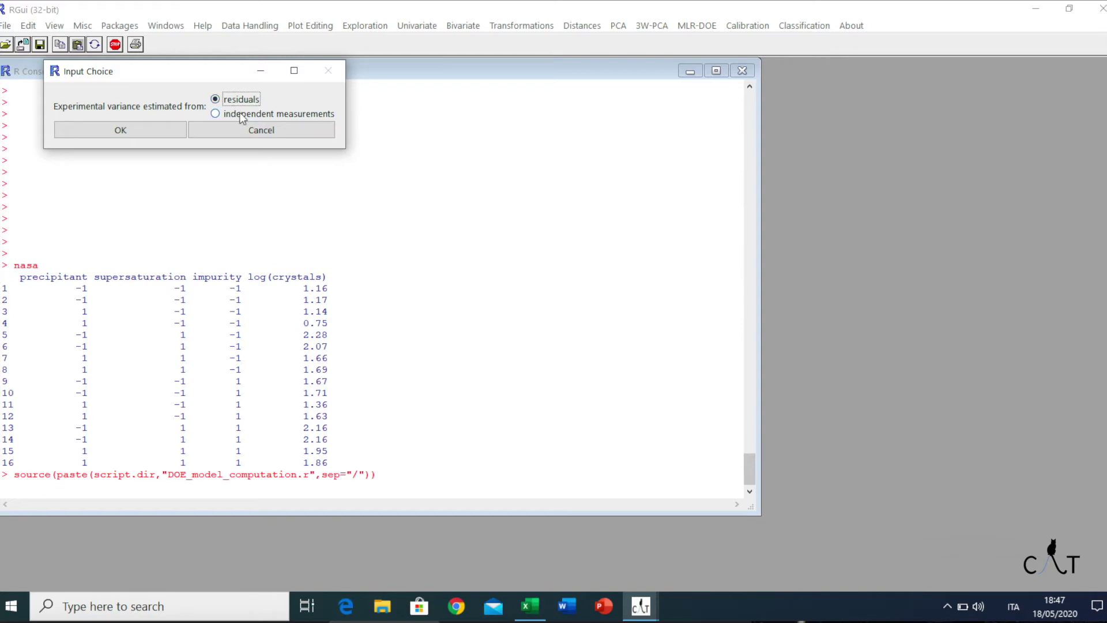
click(241, 117)
click(115, 130)
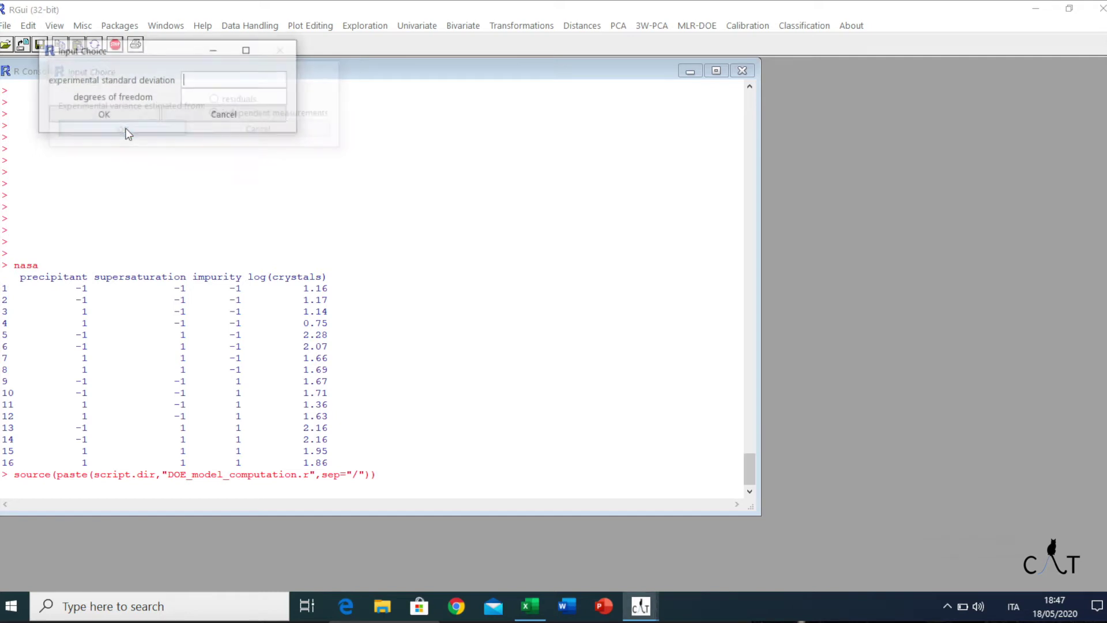
click(213, 84)
text(0)
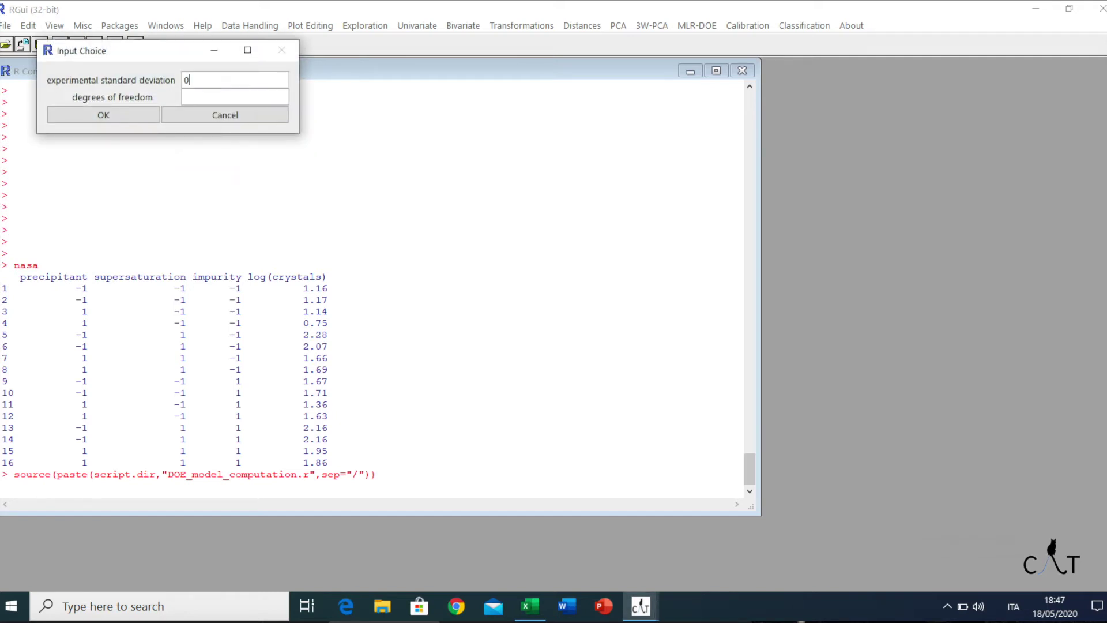
text(.125)
click(211, 96)
text(9)
click(132, 124)
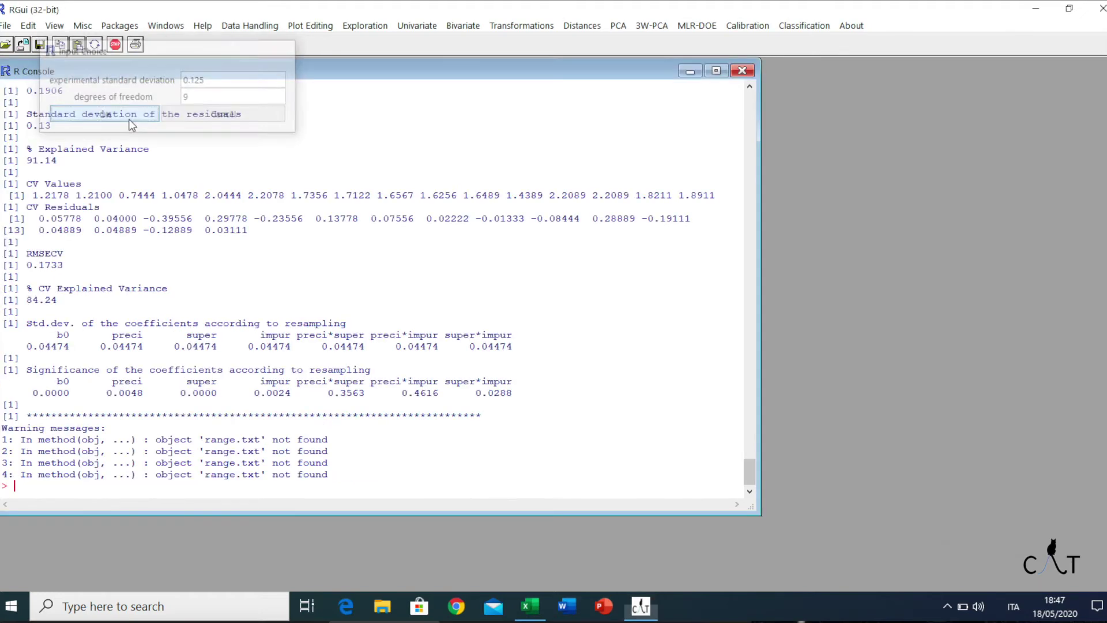
Step: Review the model output, from the dispersion matrix, VIFs and leverages through the coefficients, their significance and the explained variance
scroll(210, 472, up, 15)
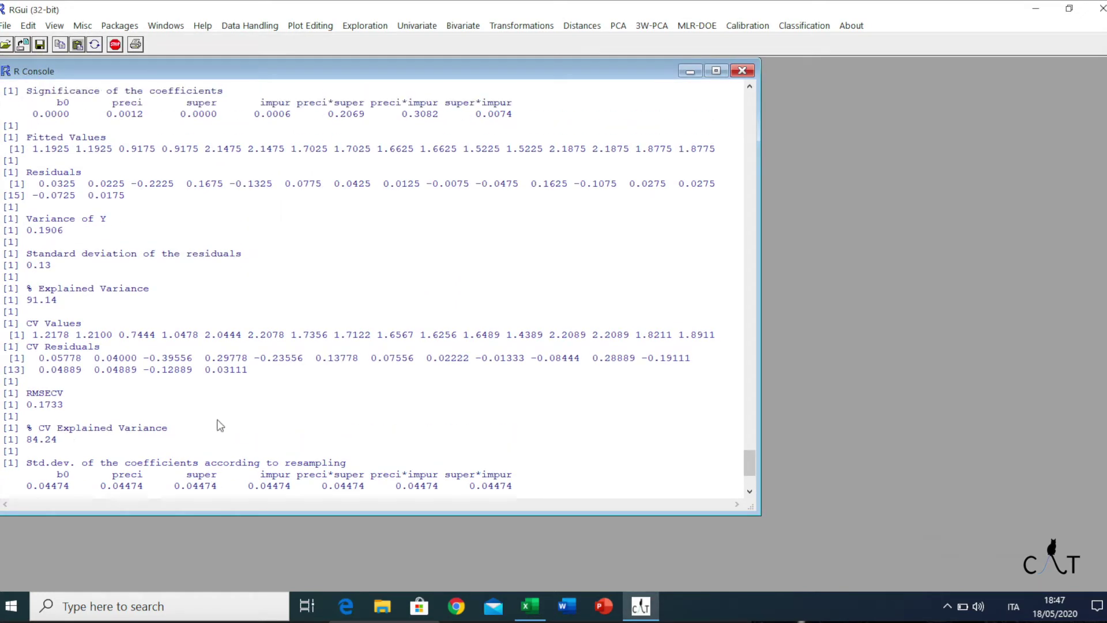
scroll(173, 294, up, 5)
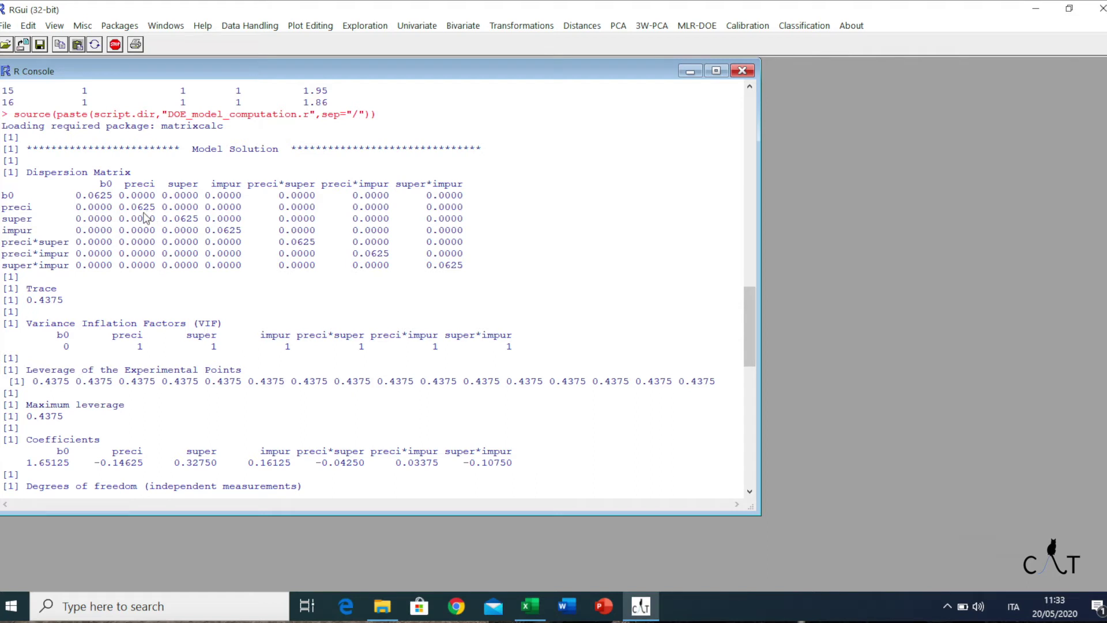
scroll(187, 221, down, 2)
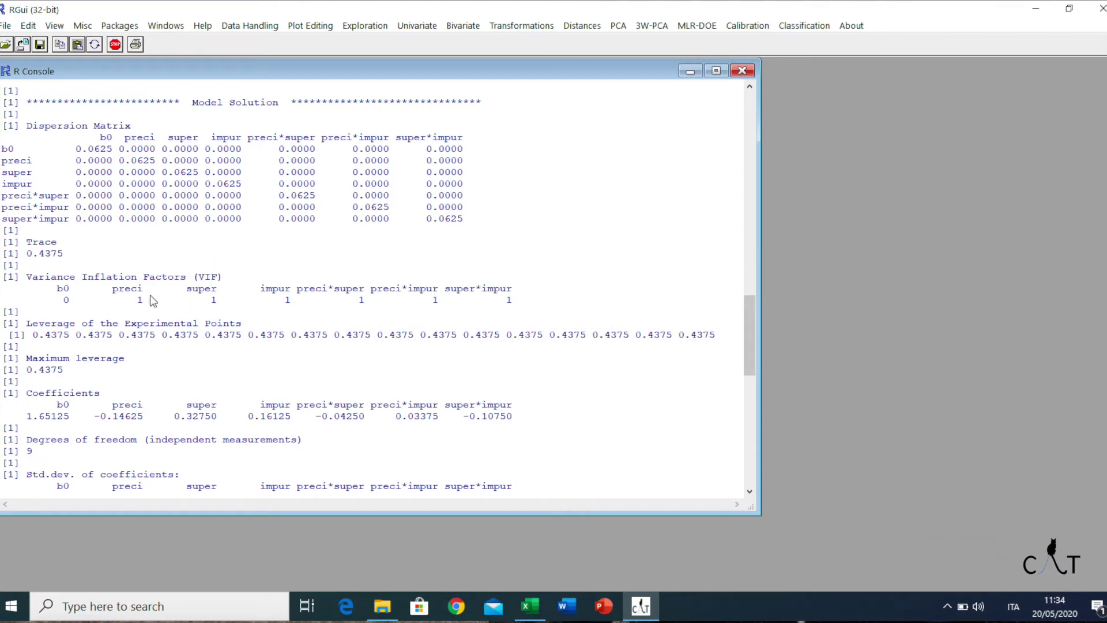
scroll(150, 296, down, 2)
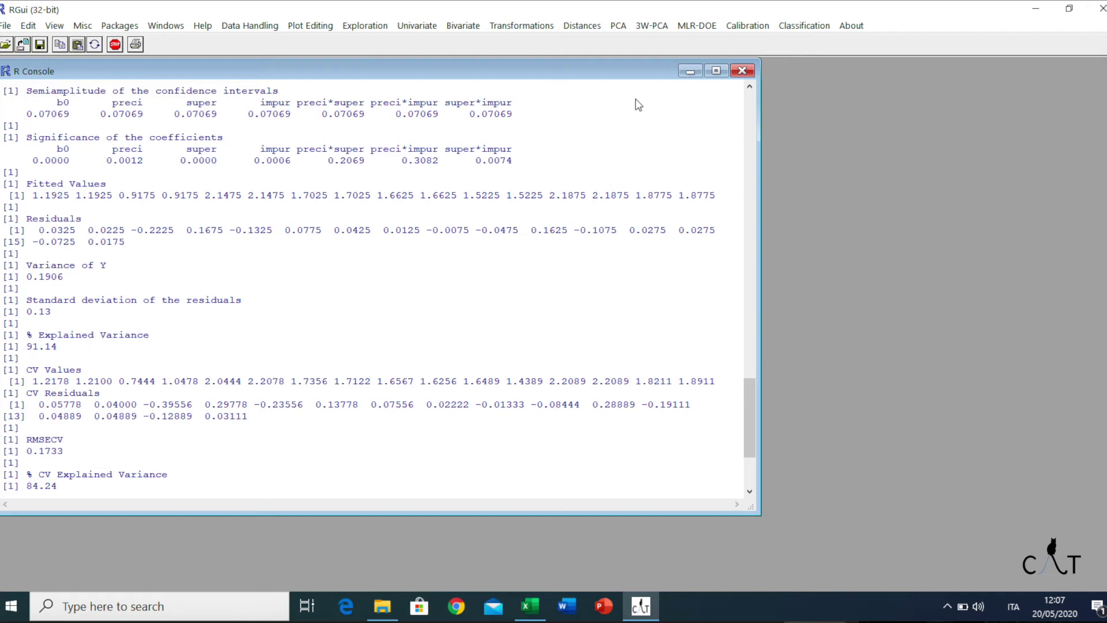
Step: Extract and export the model's Coefficients matrix, and print Coeff in the console
click(680, 27)
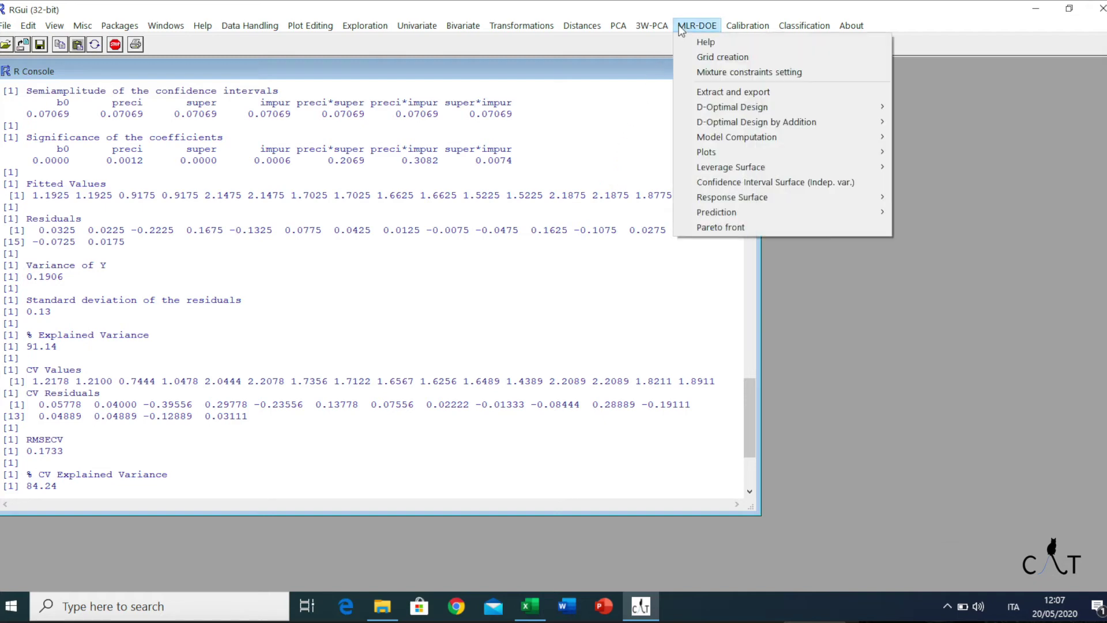
click(711, 92)
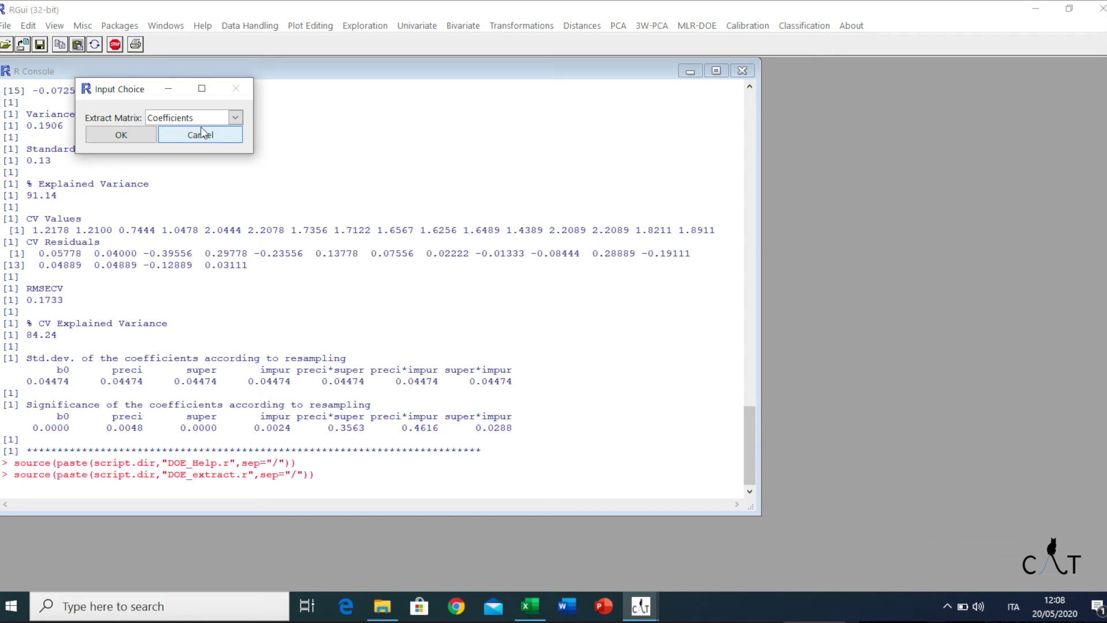
click(235, 118)
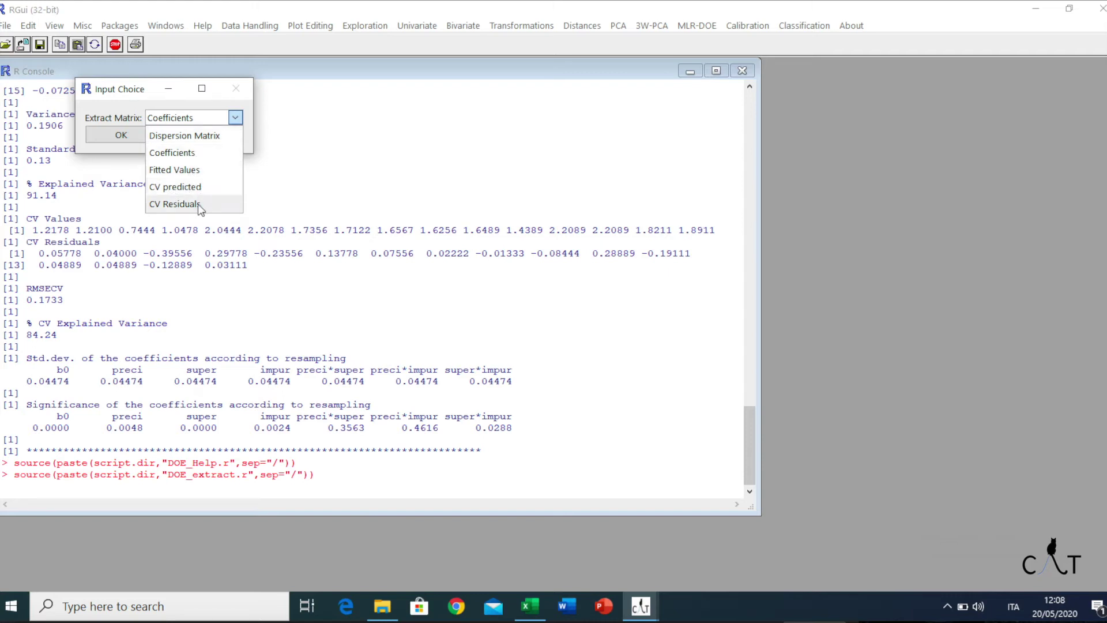
click(207, 153)
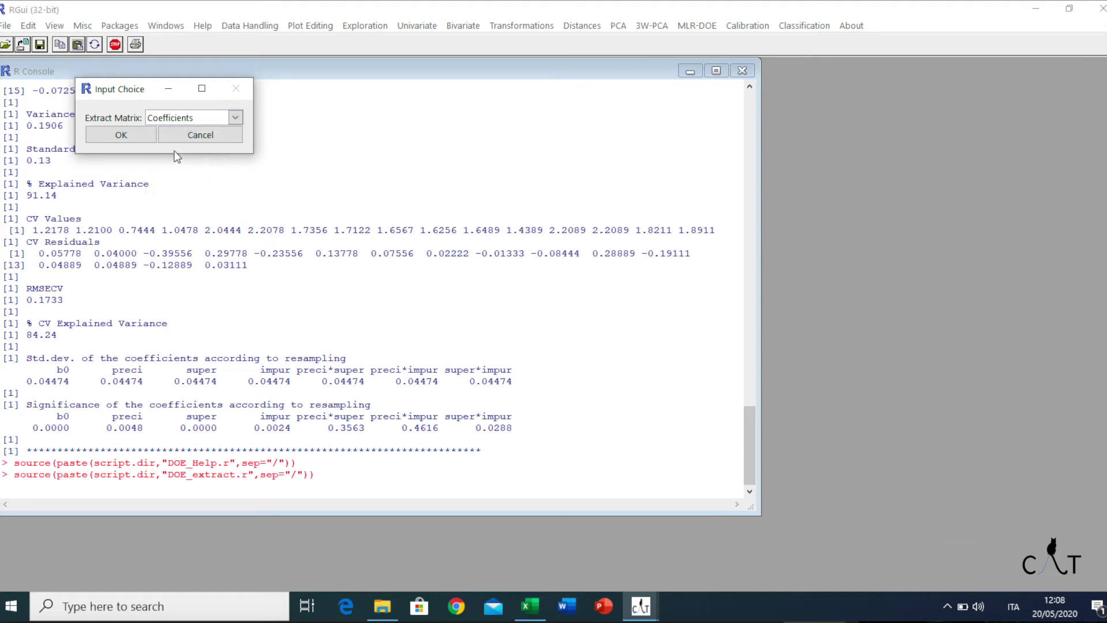
click(135, 143)
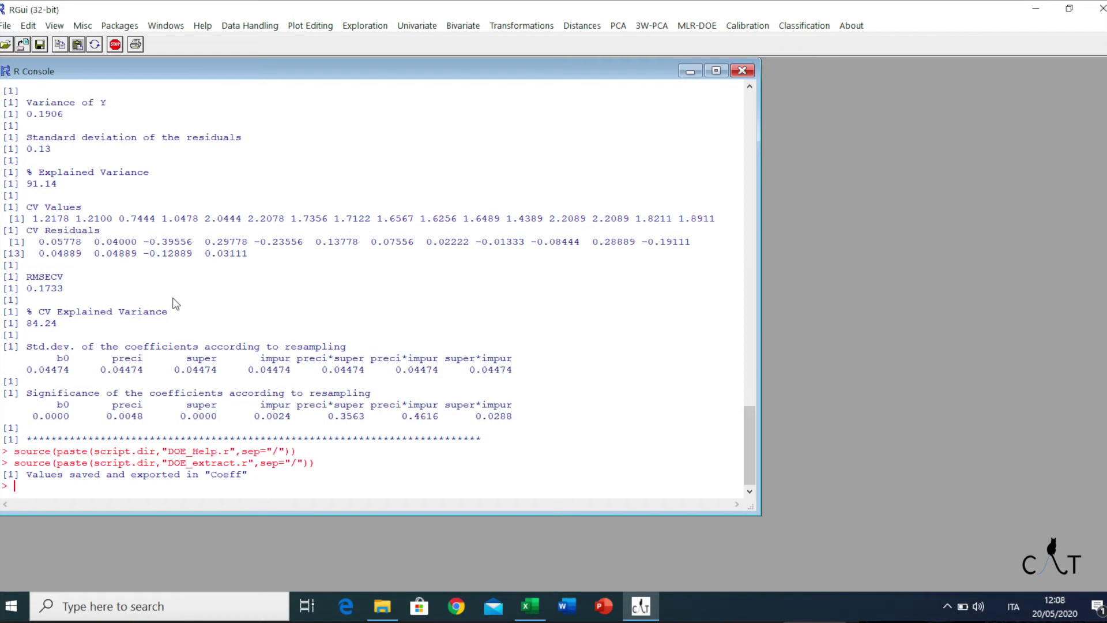
text(Coeff)
key(Return)
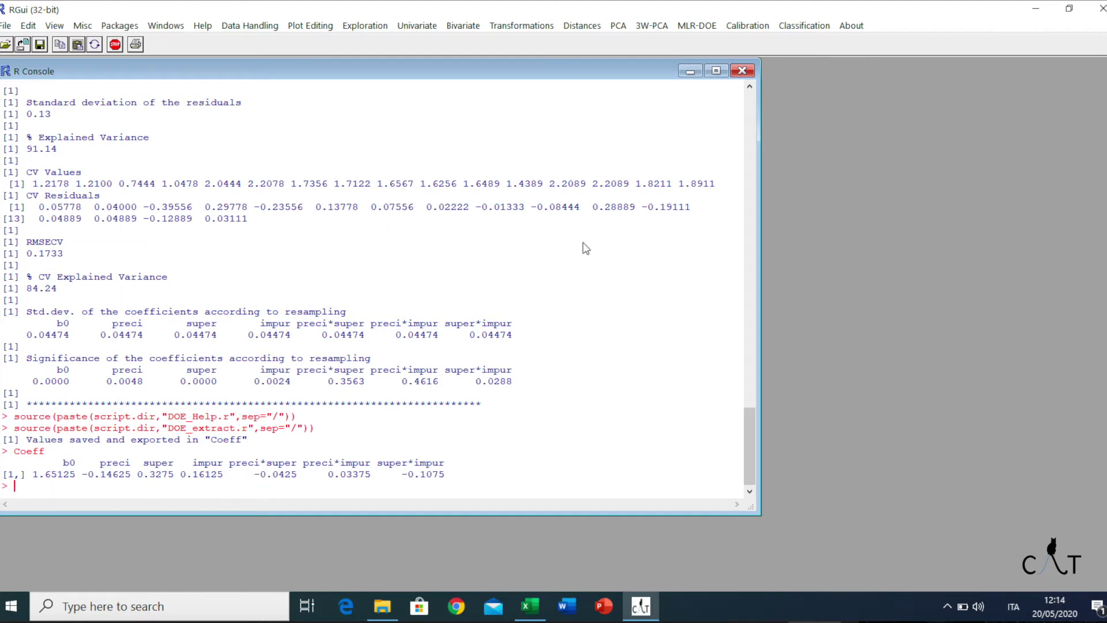
Step: Plot the model coefficients for log(crystals) to inspect them, and close the plot window
click(698, 25)
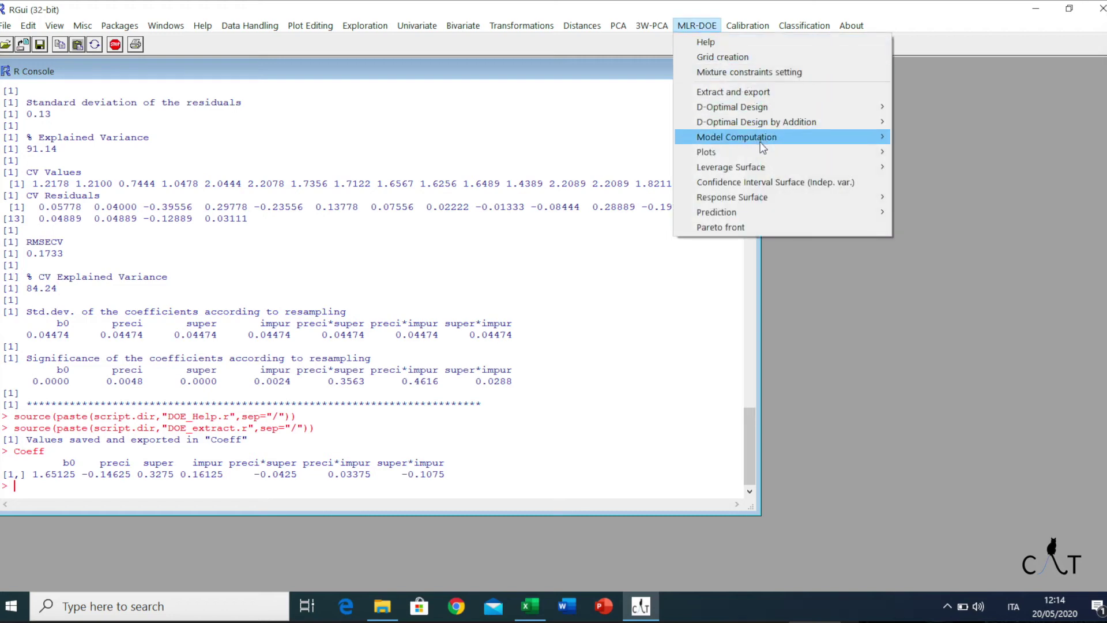
mouse_move(761, 150)
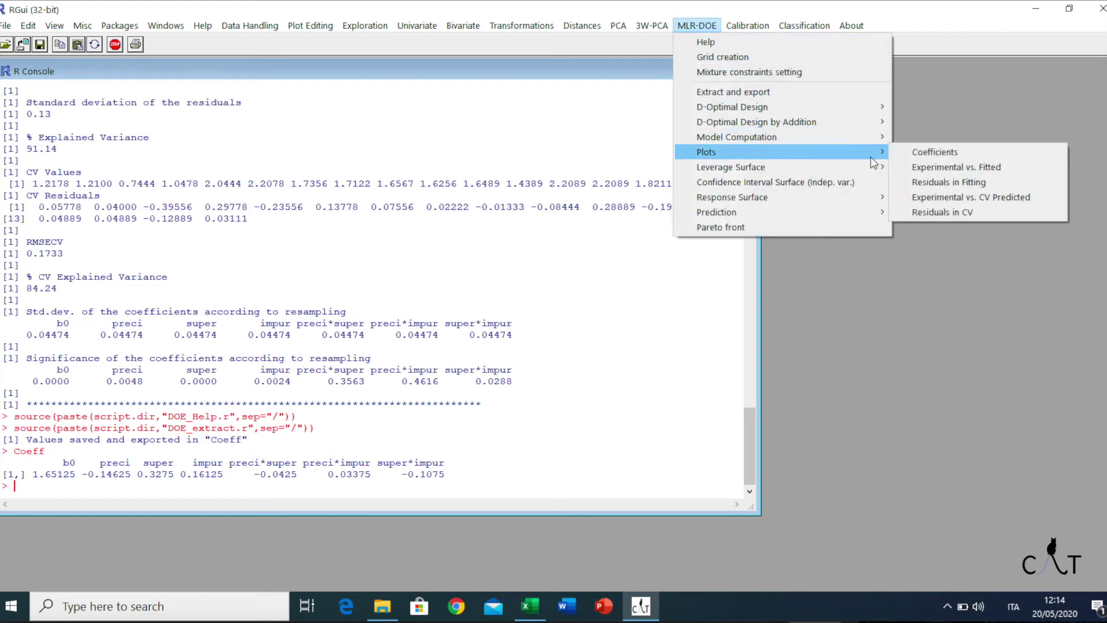
click(957, 152)
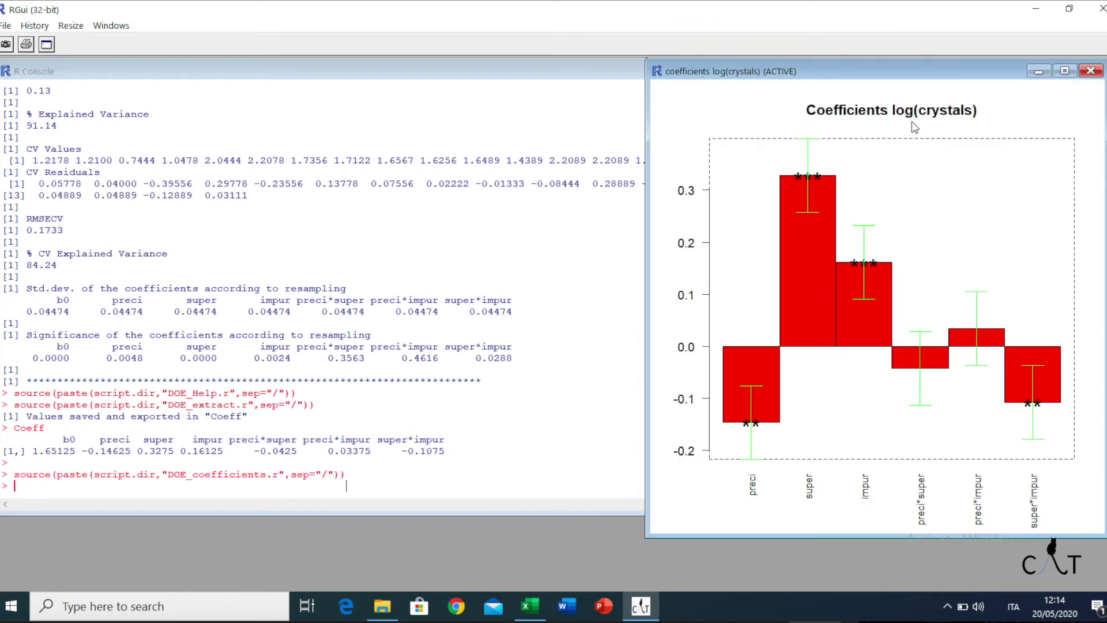
drag(728, 60, 582, 81)
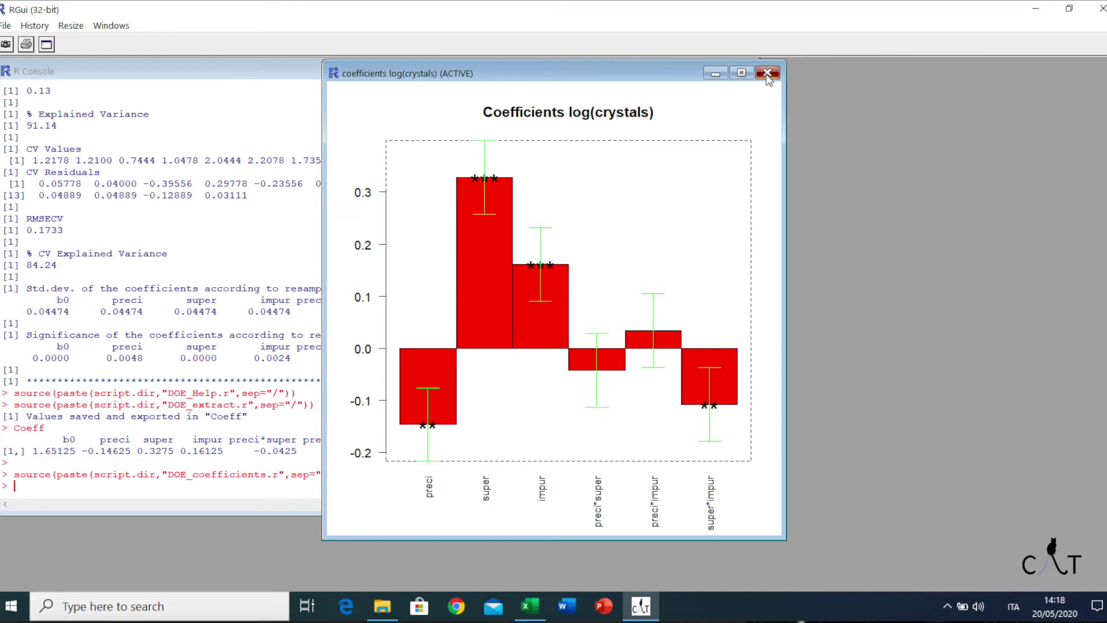
click(768, 73)
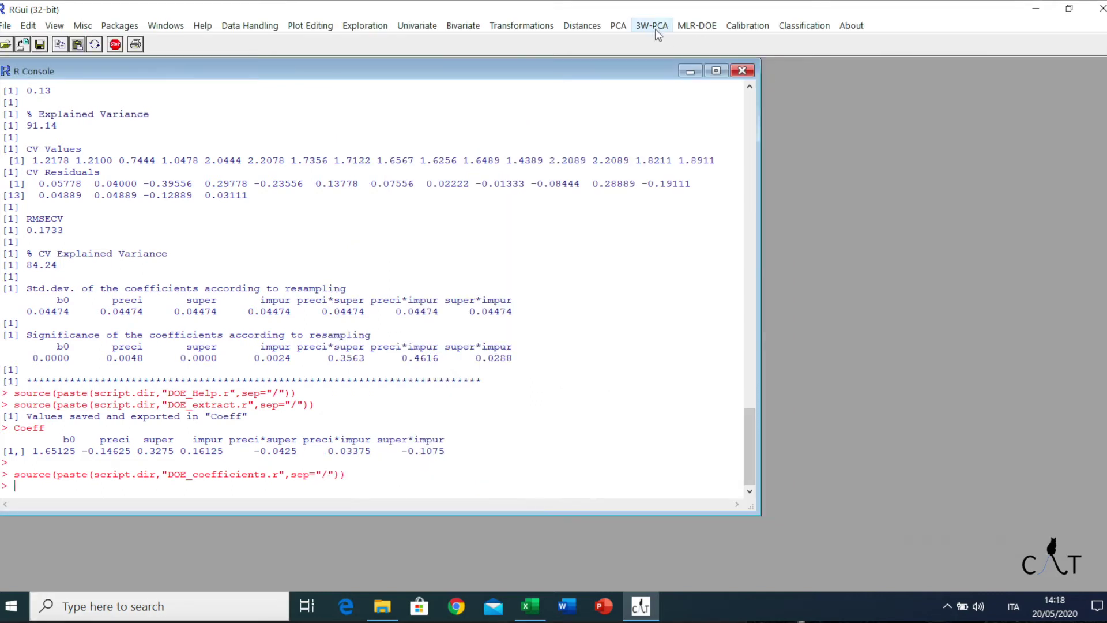
Step: Plot the experimental versus fitted values and place the plot window over the console
click(695, 25)
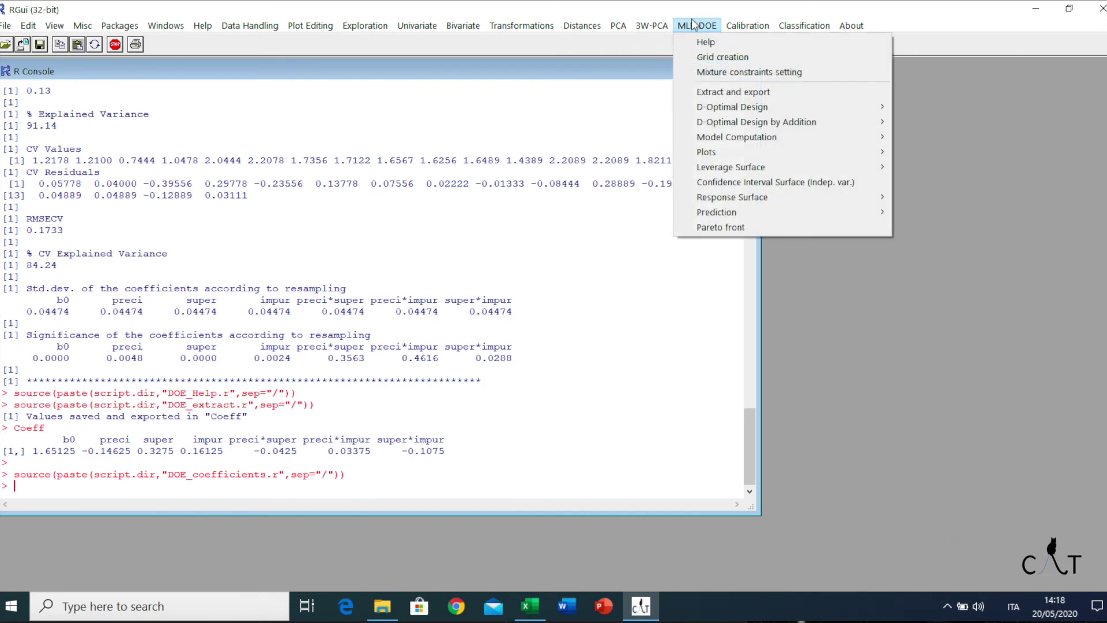
mouse_move(714, 150)
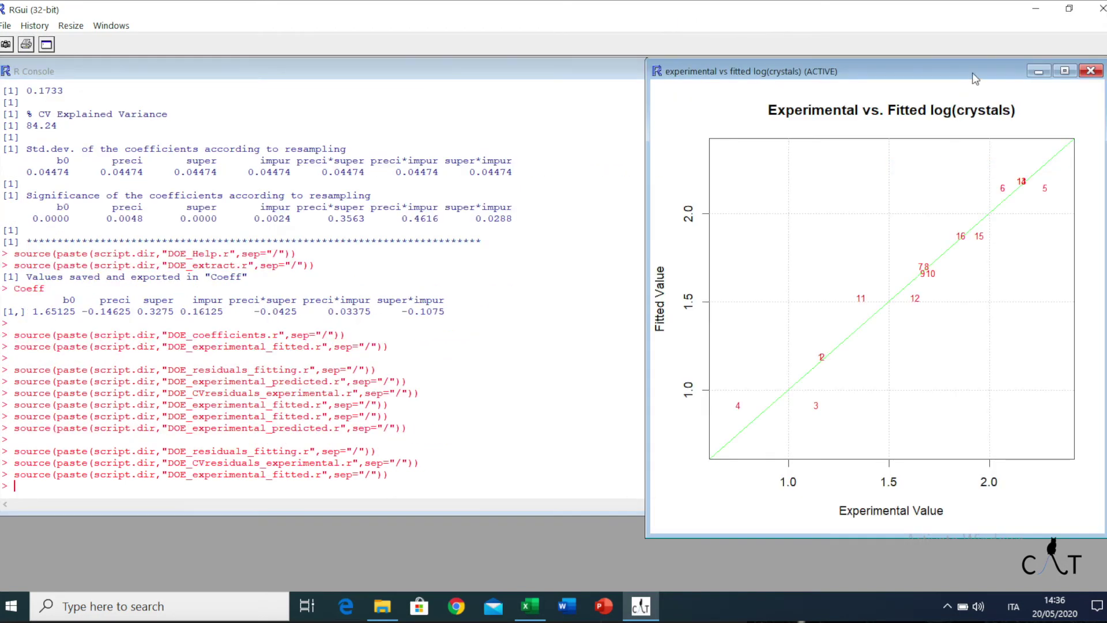
drag(975, 75, 415, 76)
Step: Plot the experimental versus CV predicted values and show the experimental versus fitted plot beside it for comparison
click(664, 70)
click(697, 25)
mouse_move(706, 152)
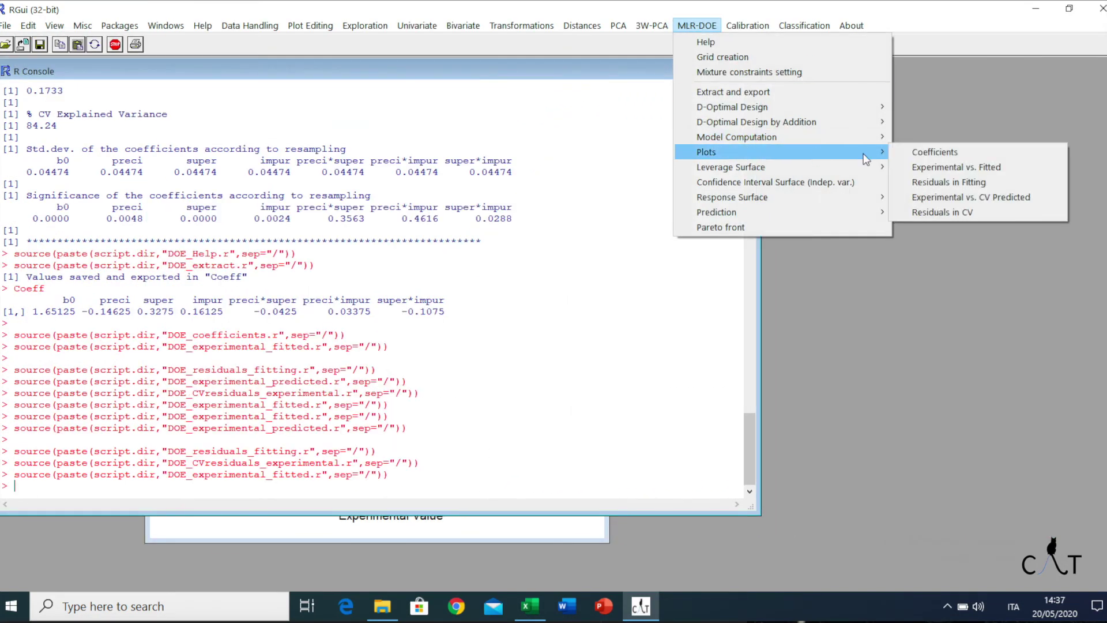
click(948, 196)
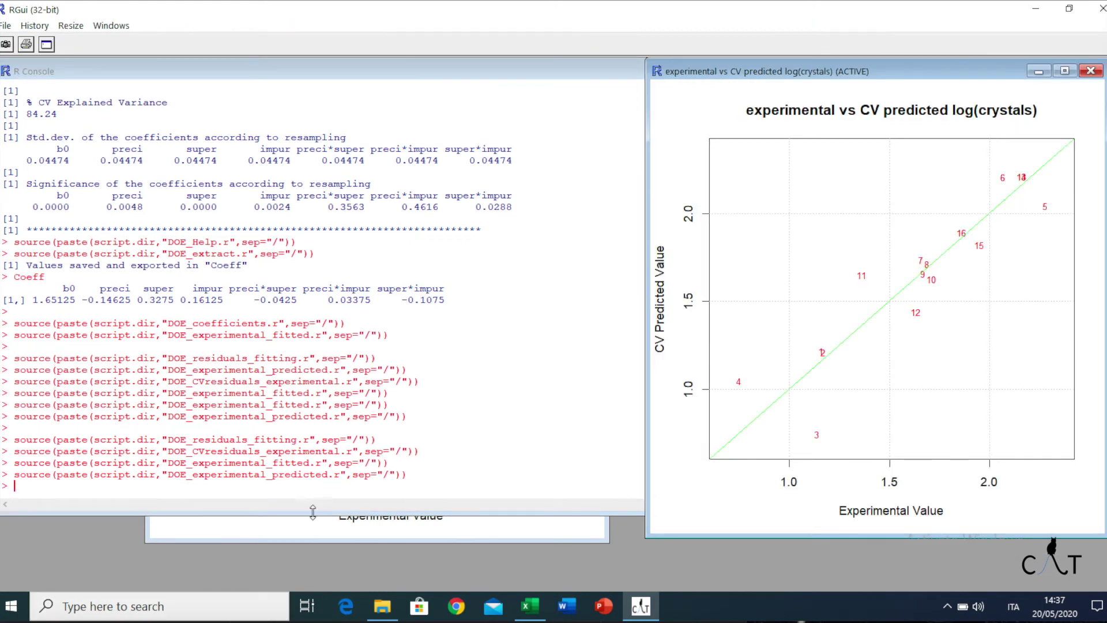
click(303, 530)
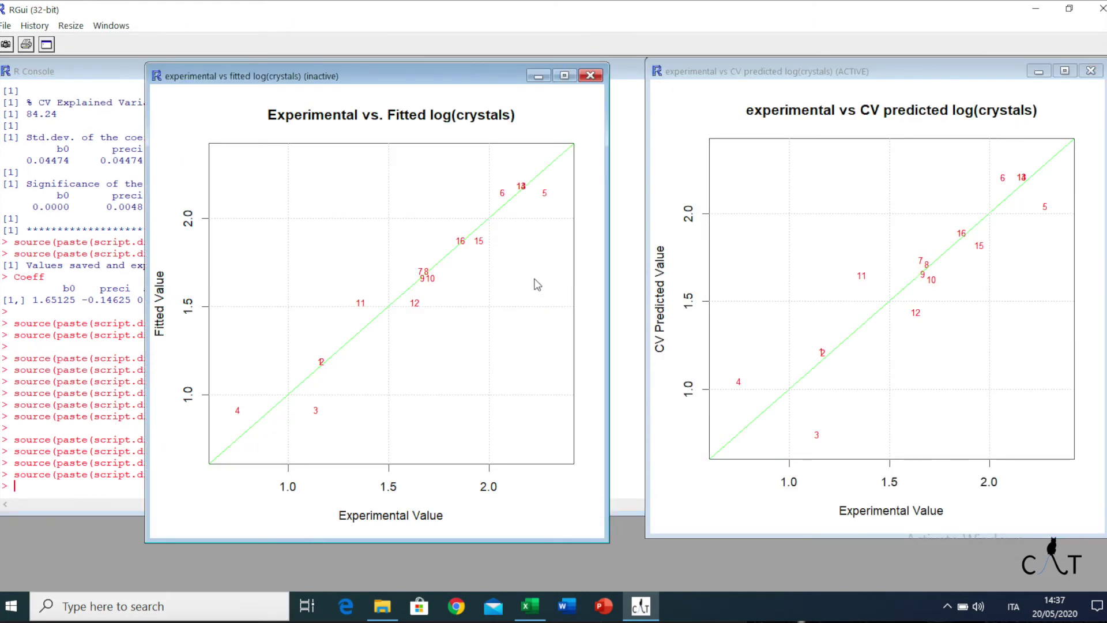
Step: Plot the residuals in fitting and move the plot window over the console
click(628, 144)
click(697, 26)
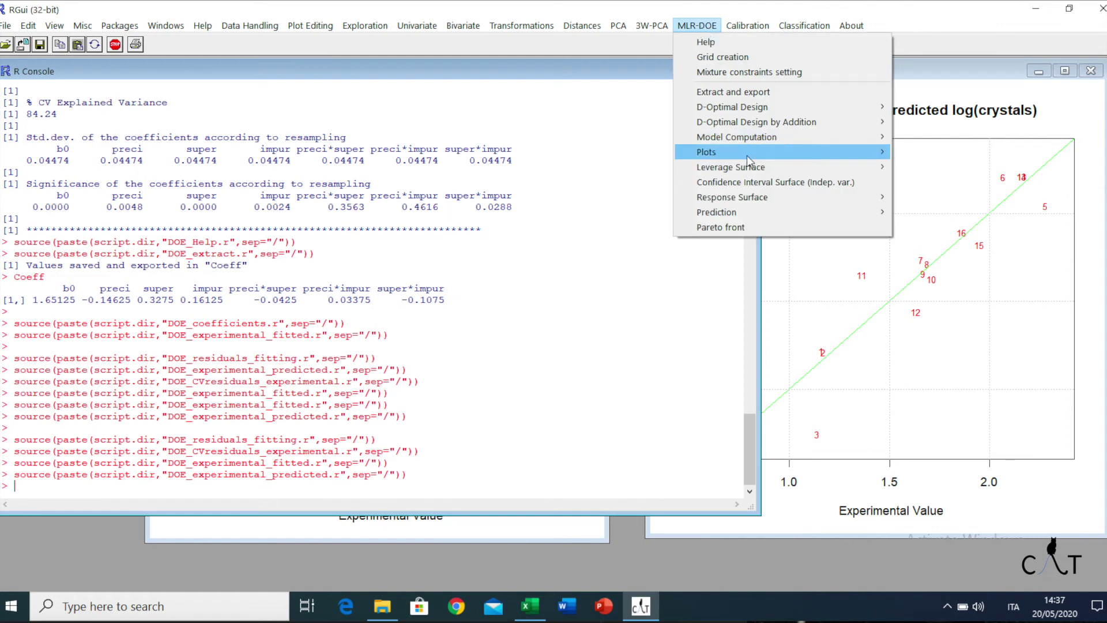
click(934, 181)
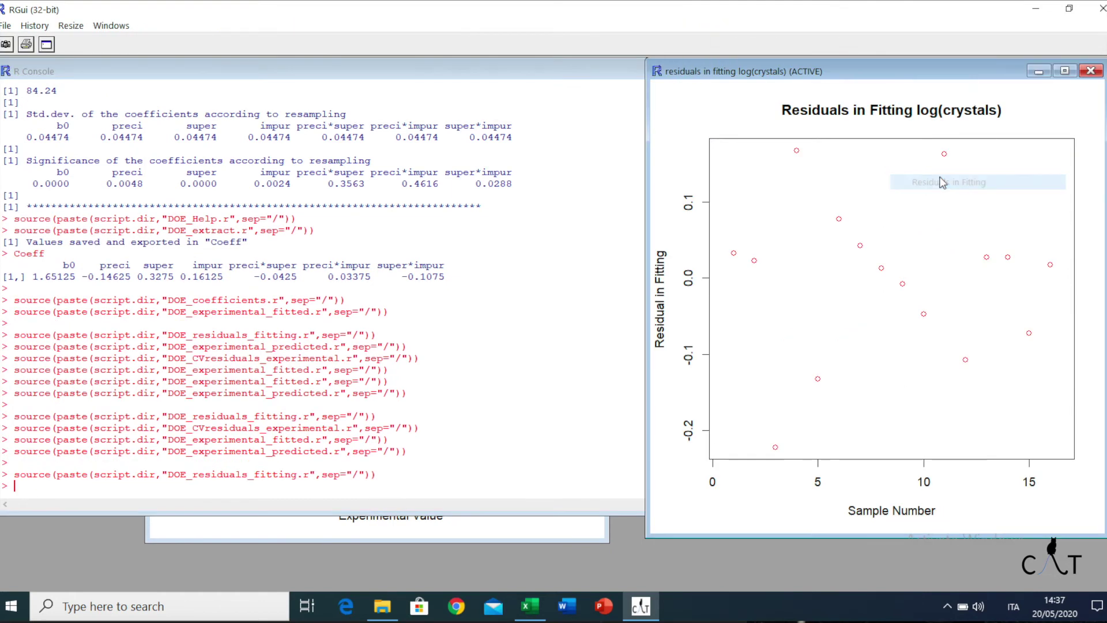
drag(790, 78, 281, 85)
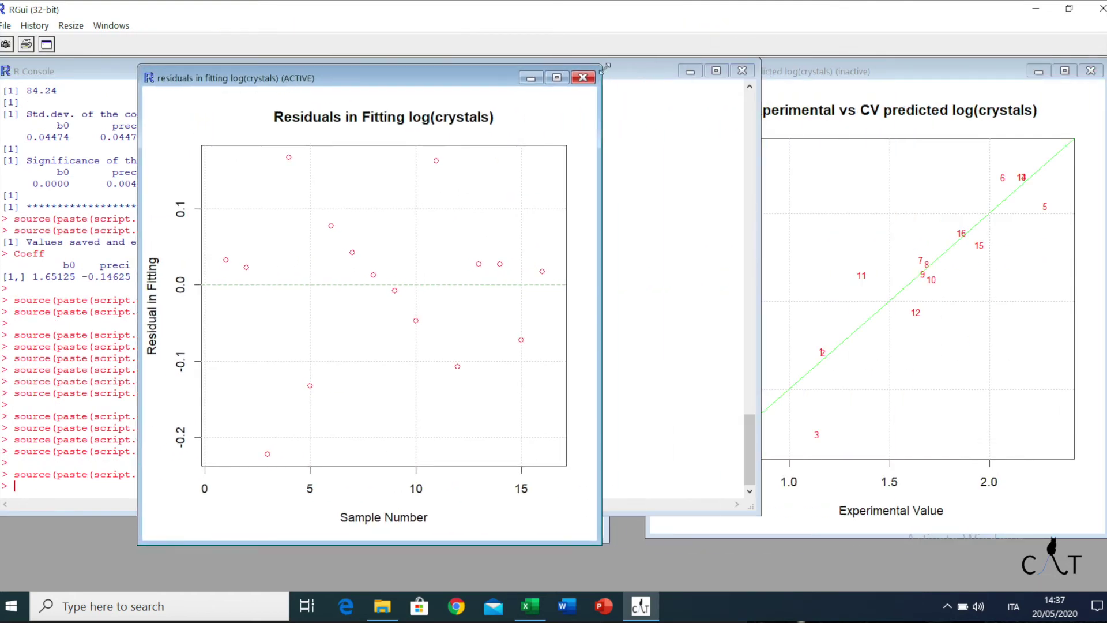
Step: Plot the residuals in CV for log(crystals) and show the residuals in fitting plot beside it for comparison
click(677, 74)
click(697, 25)
mouse_move(727, 154)
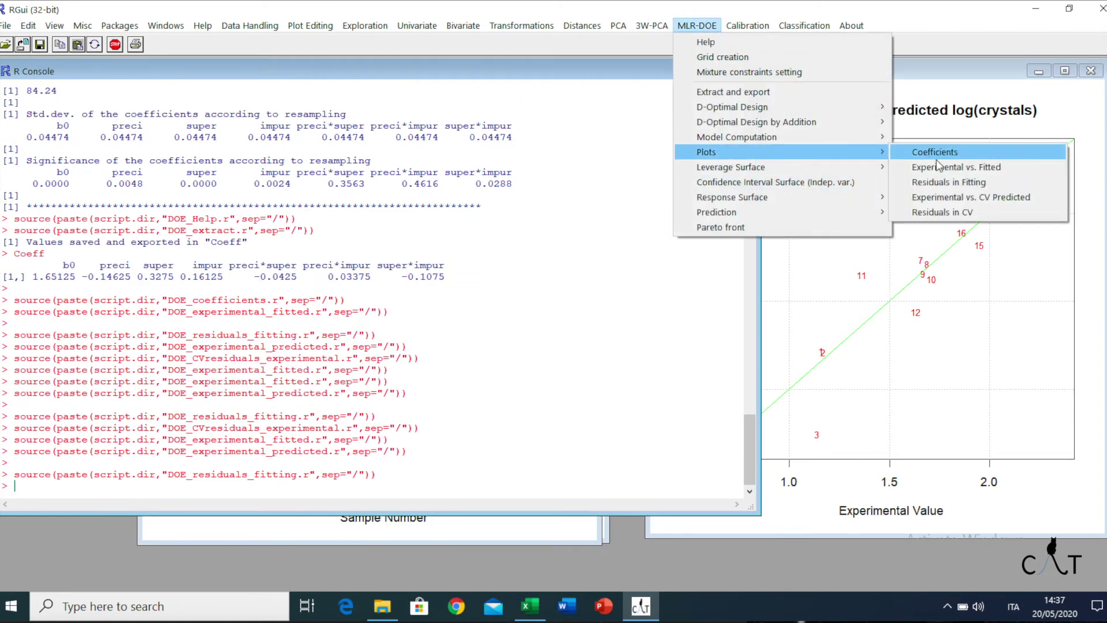
click(943, 212)
click(232, 539)
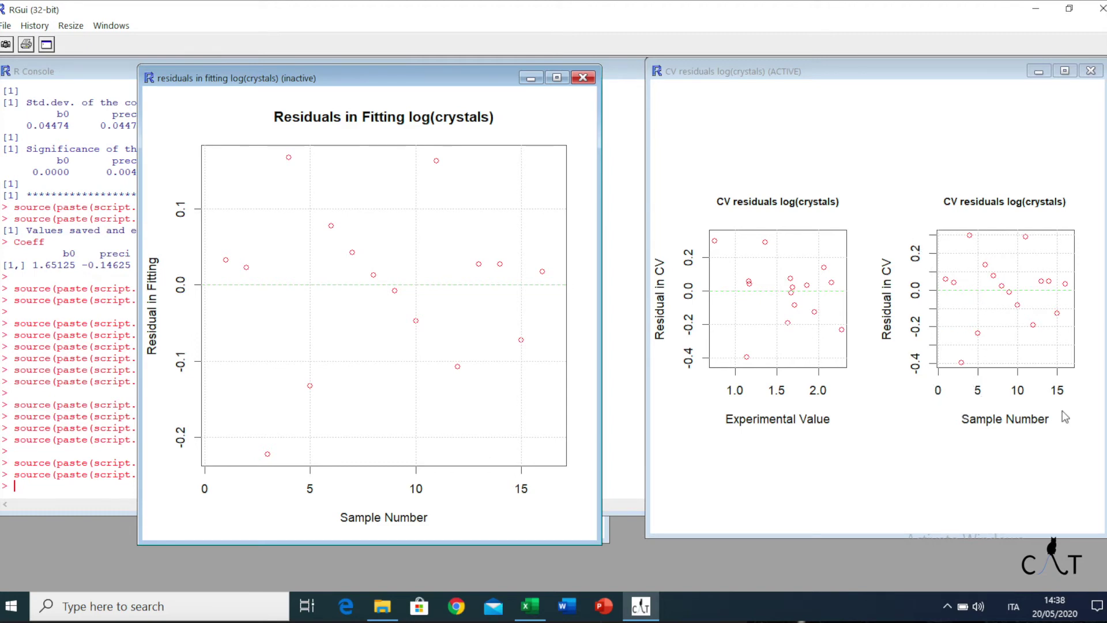
click(117, 71)
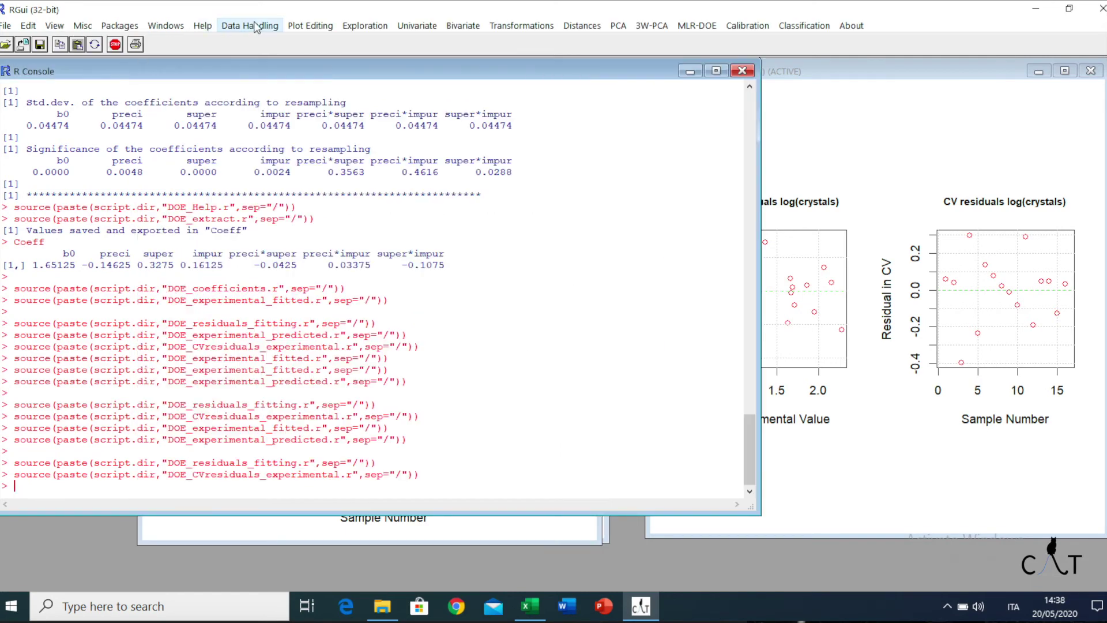
click(312, 25)
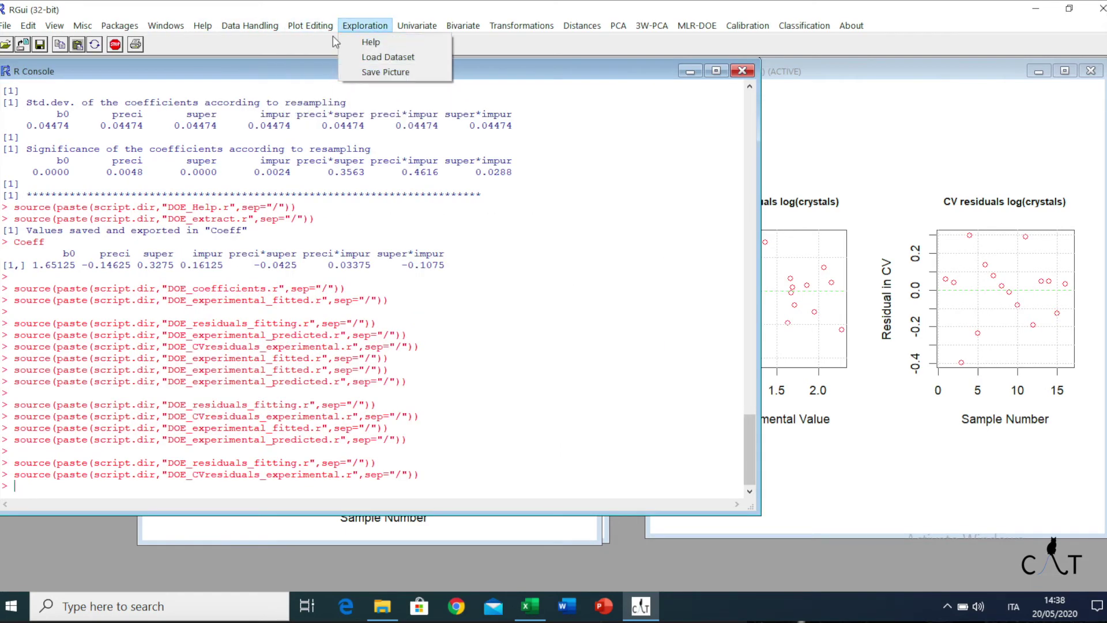
click(326, 56)
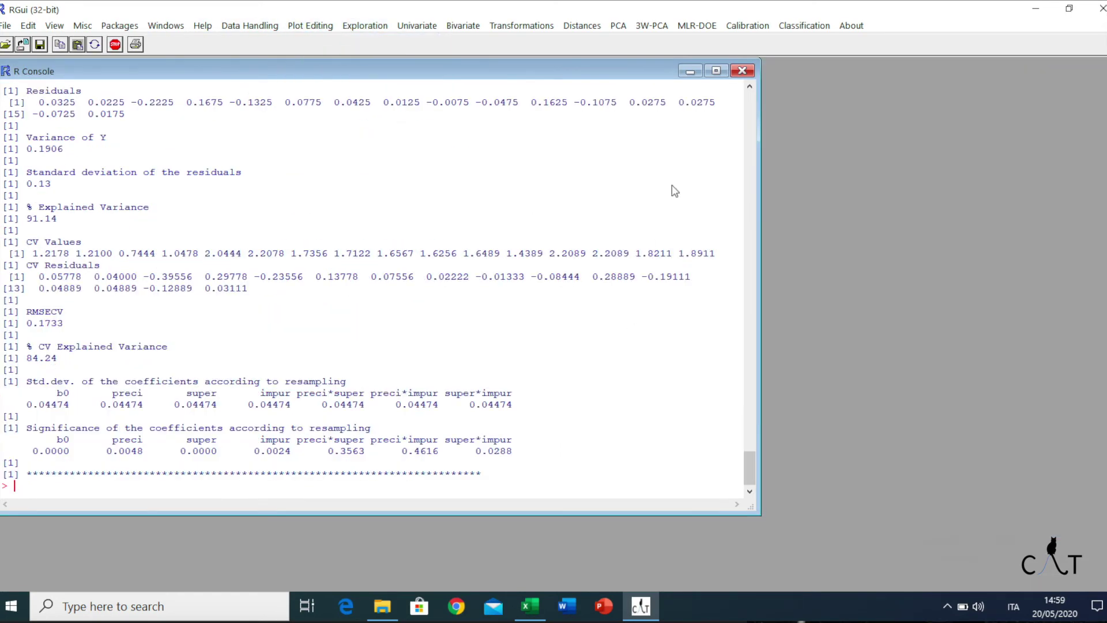
Step: Start a leverage surface for independent variables with a range from -1 to 1
click(699, 27)
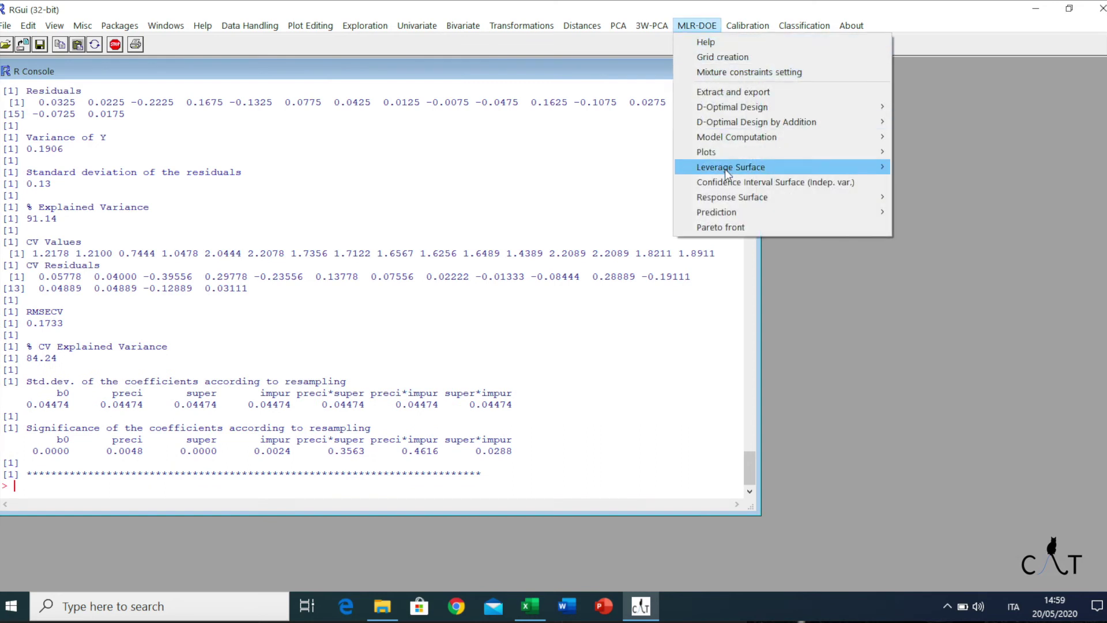
mouse_move(725, 168)
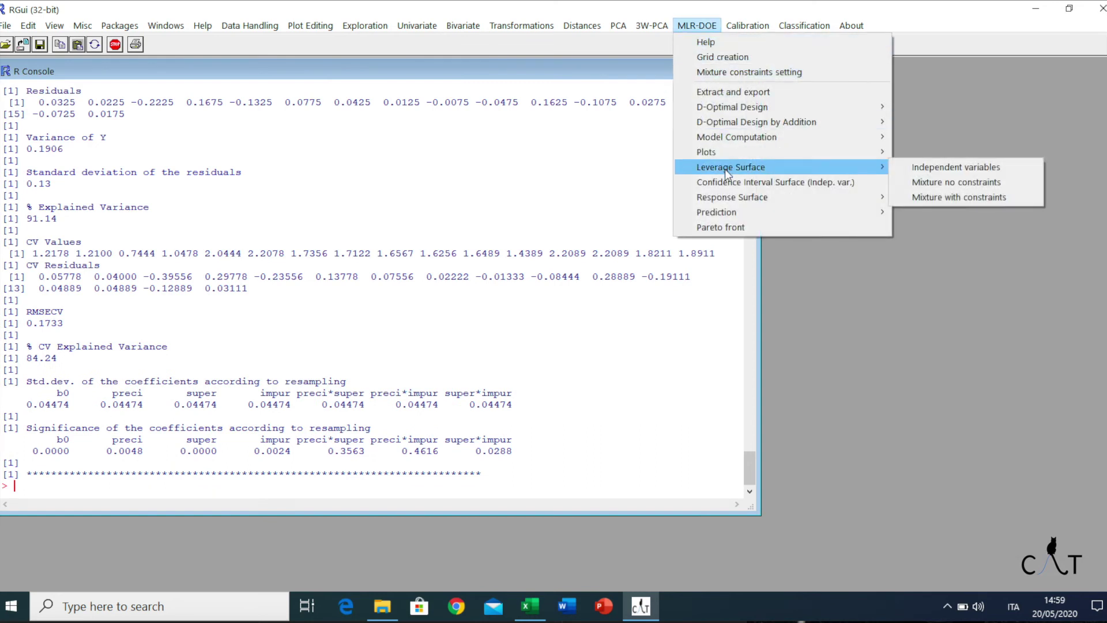
click(920, 169)
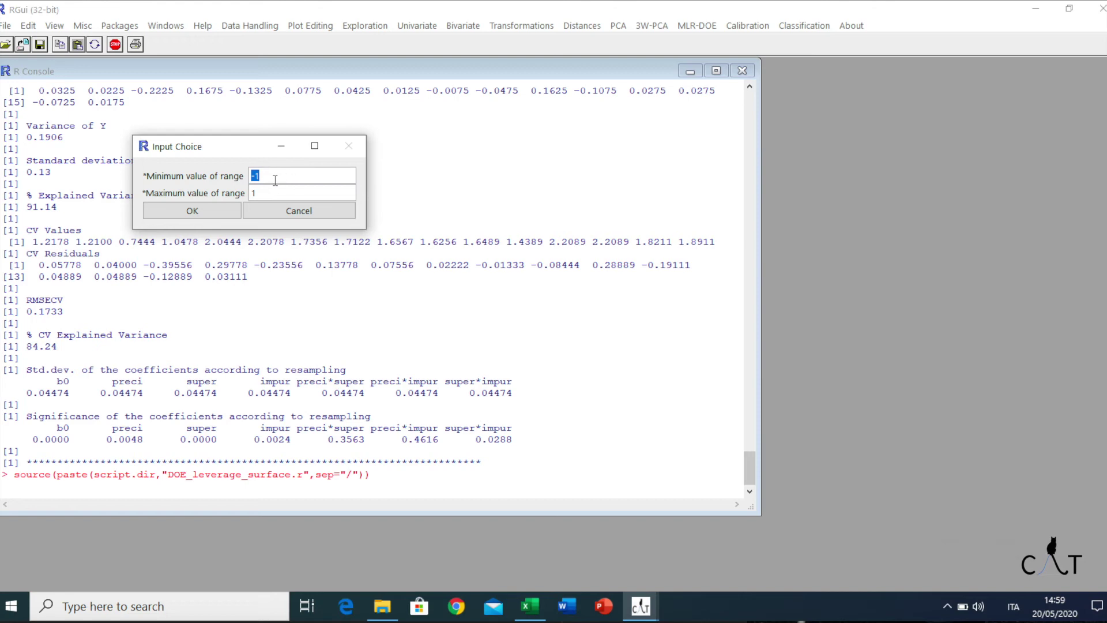
click(215, 211)
drag(89, 32, 231, 74)
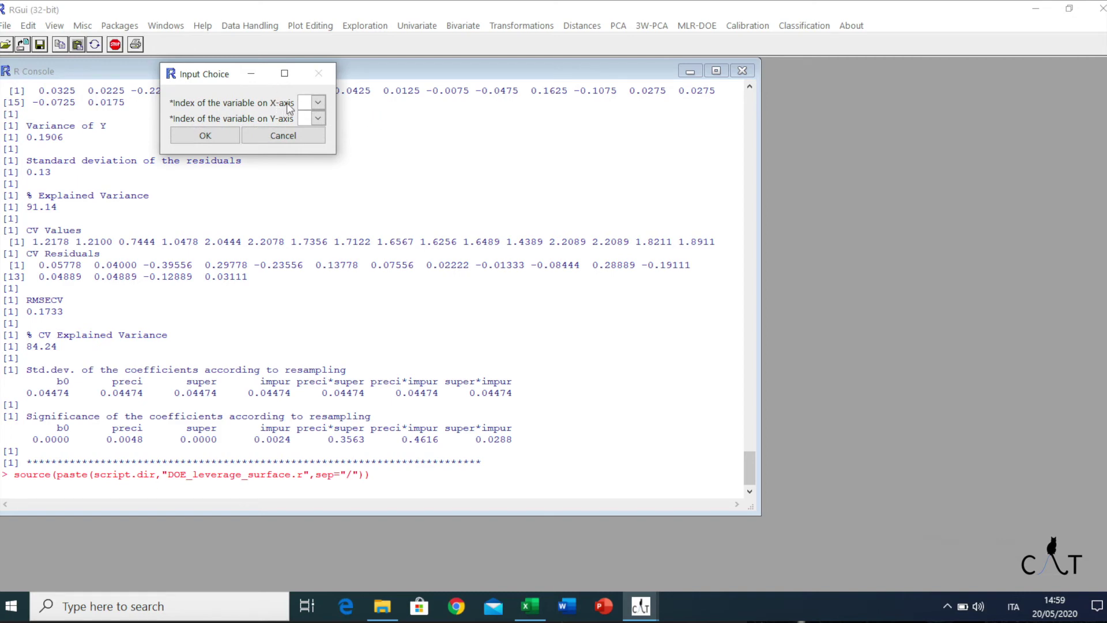
Step: Plot the leverage with variable 1 on X, variable 2 on Y and variable 3 at 0, and place the contour plot beside the surface
click(318, 103)
click(317, 120)
click(319, 119)
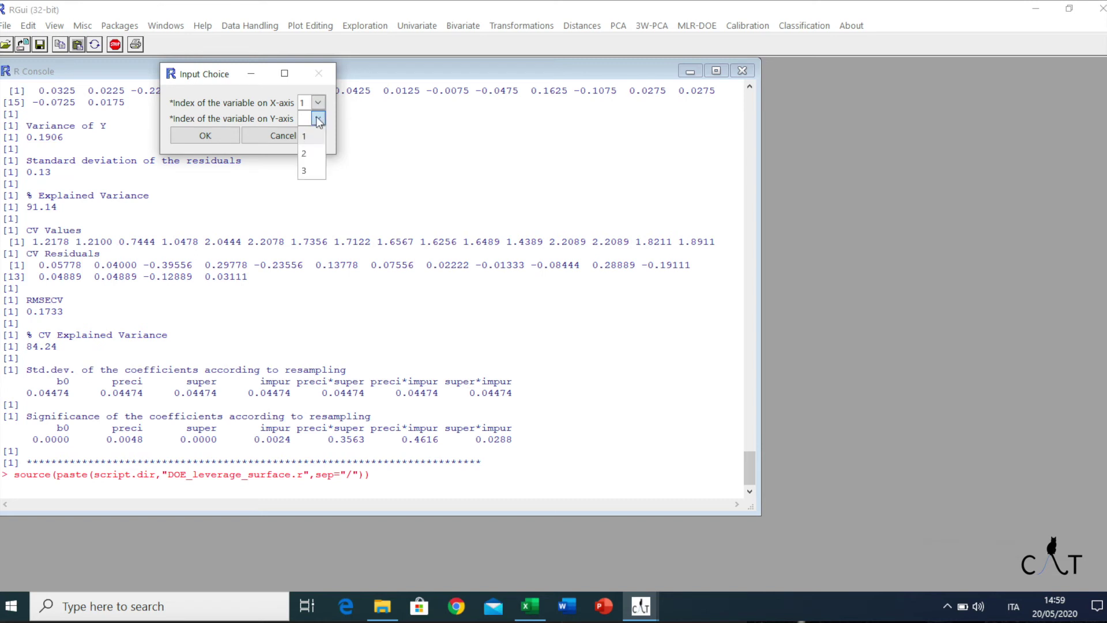
click(309, 156)
click(214, 137)
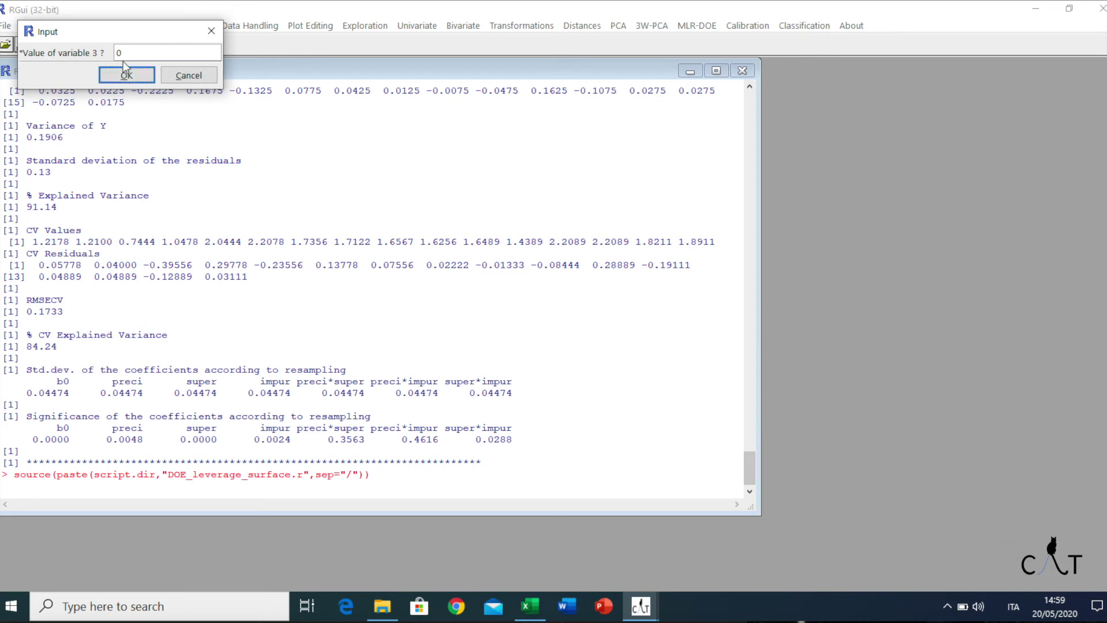
click(138, 52)
click(128, 76)
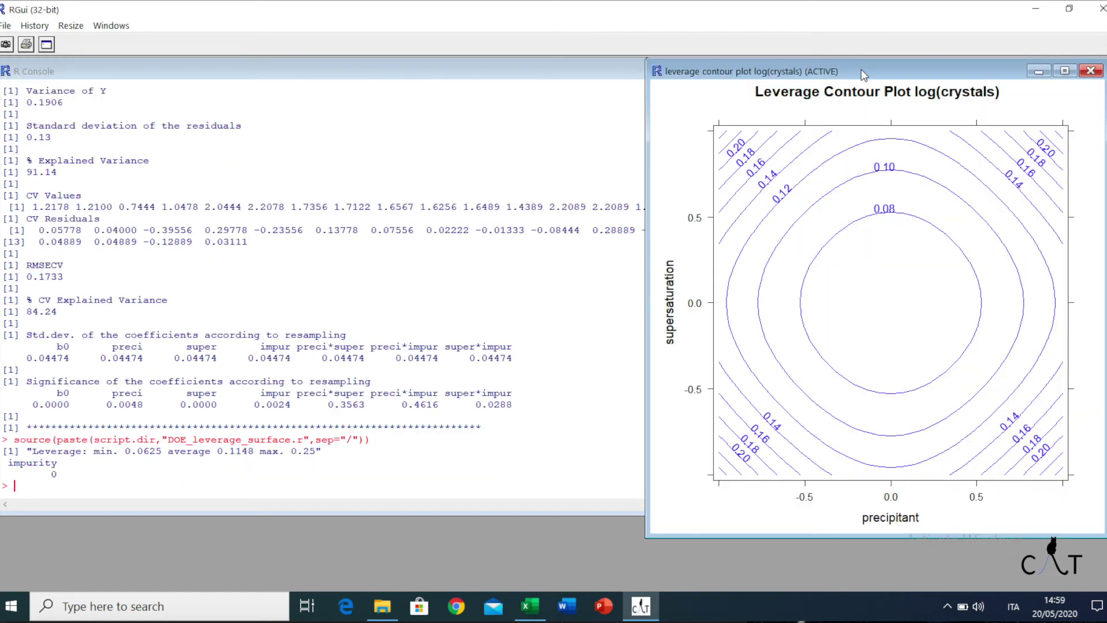
drag(861, 70, 364, 75)
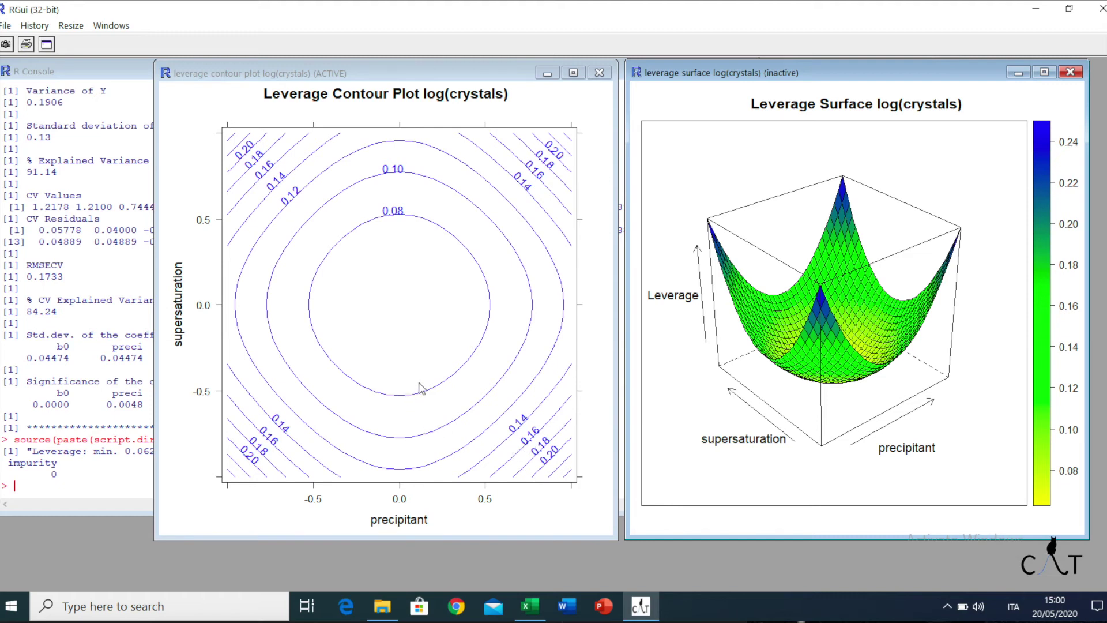
Step: Start a confidence interval surface using independent measurements, experimental standard deviation 0.125, 9 degrees of freedom and a range from -1 to 1
click(96, 481)
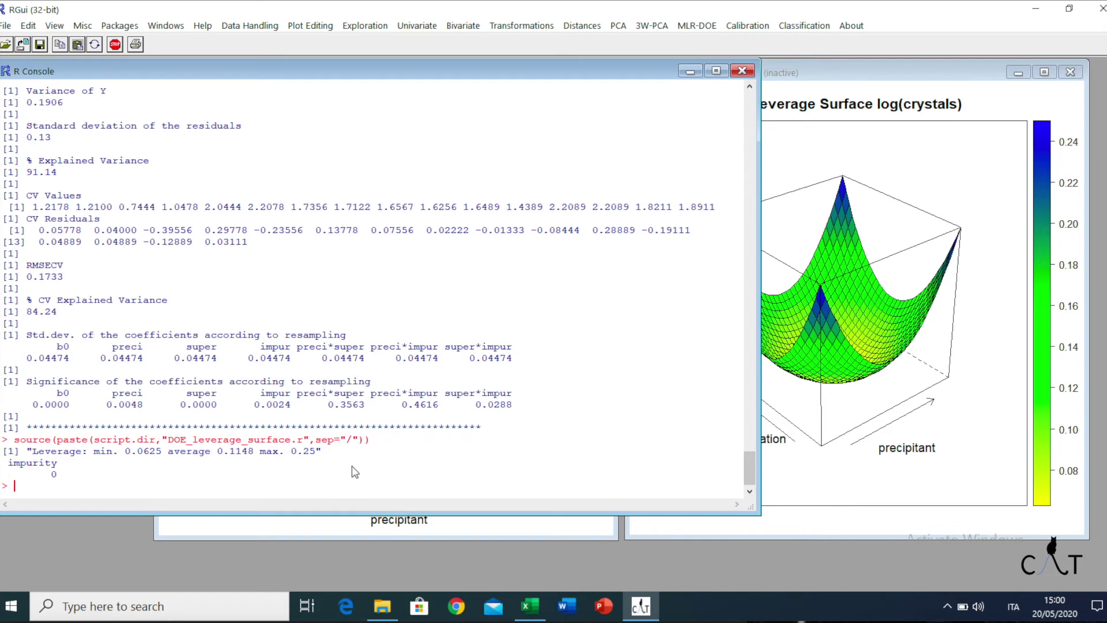
click(696, 27)
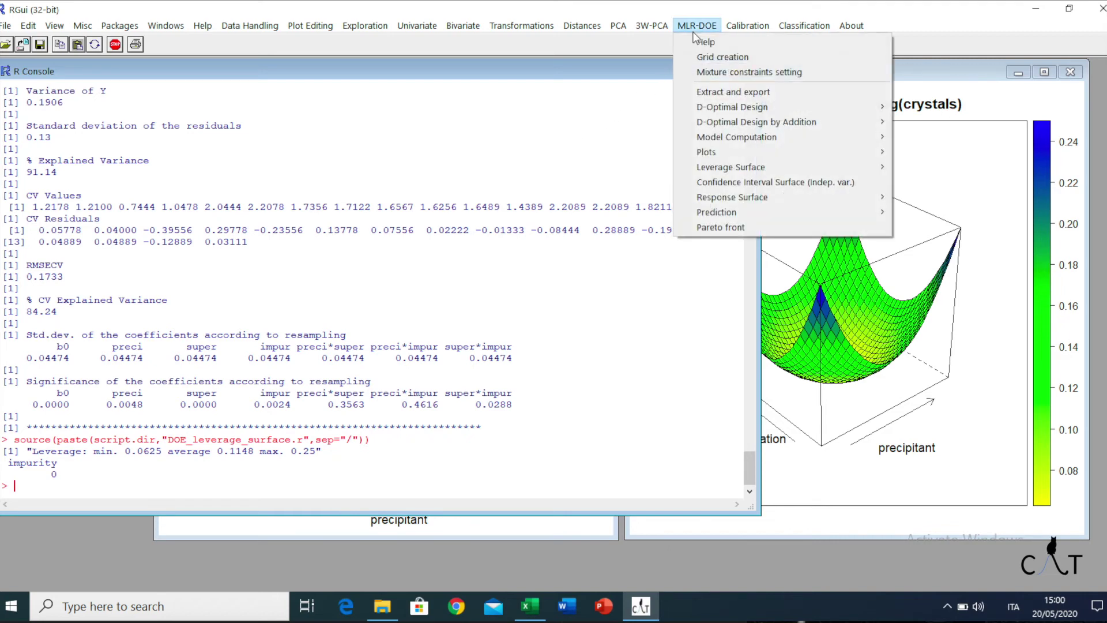
click(714, 181)
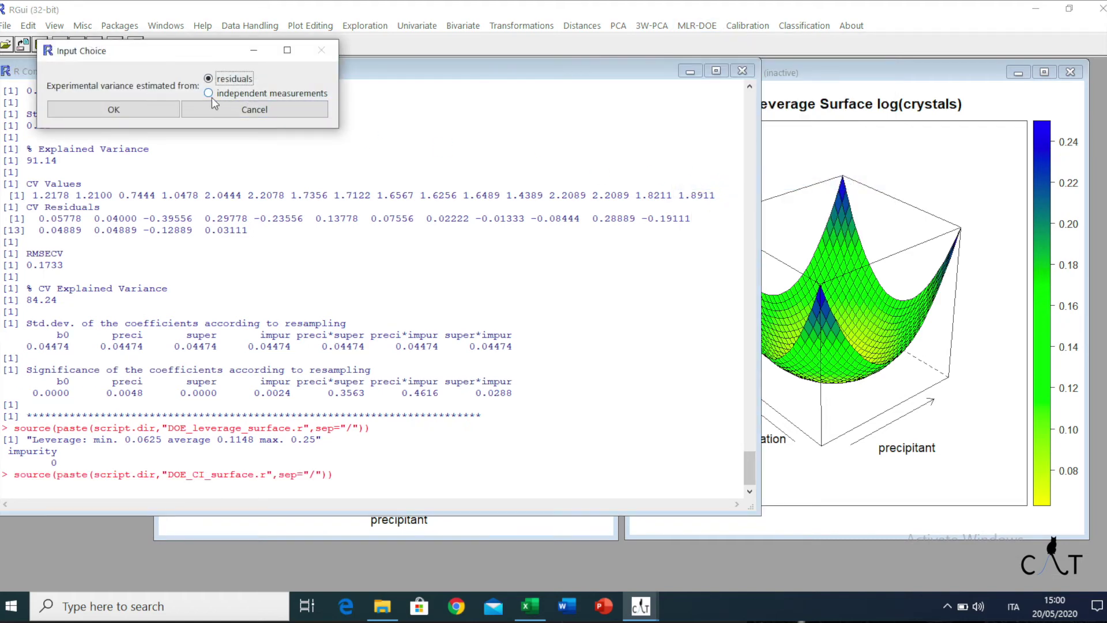
click(233, 94)
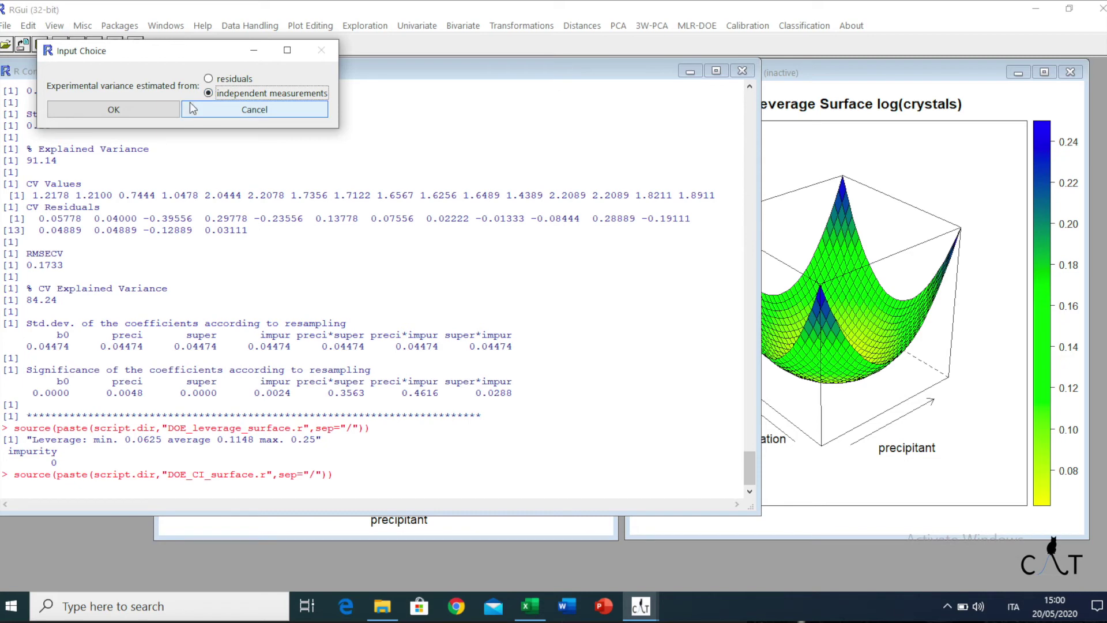
click(168, 107)
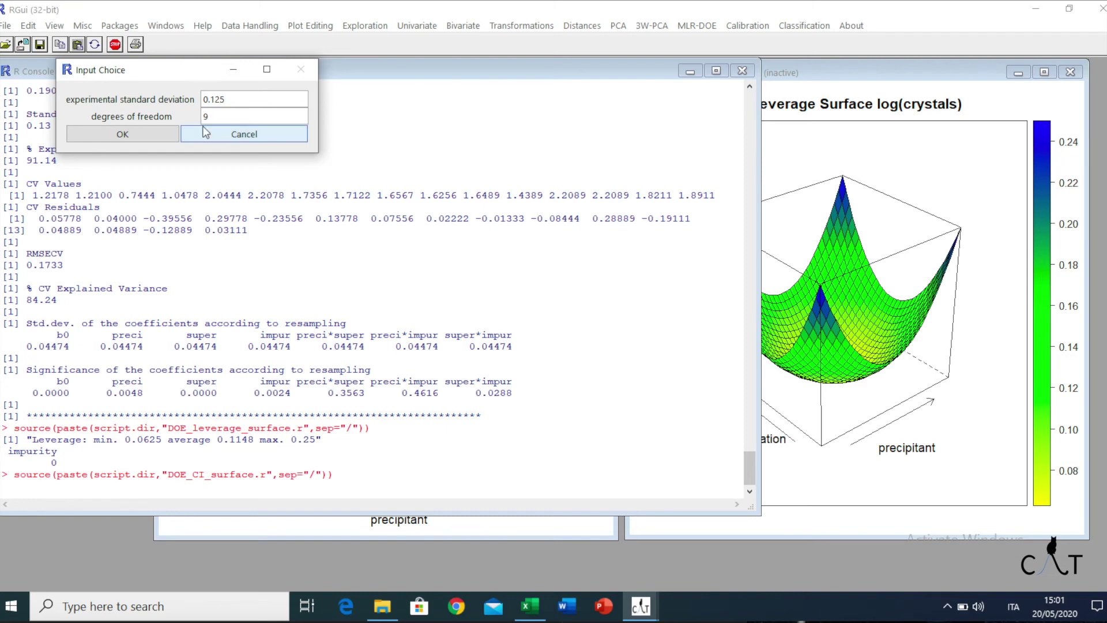
click(122, 134)
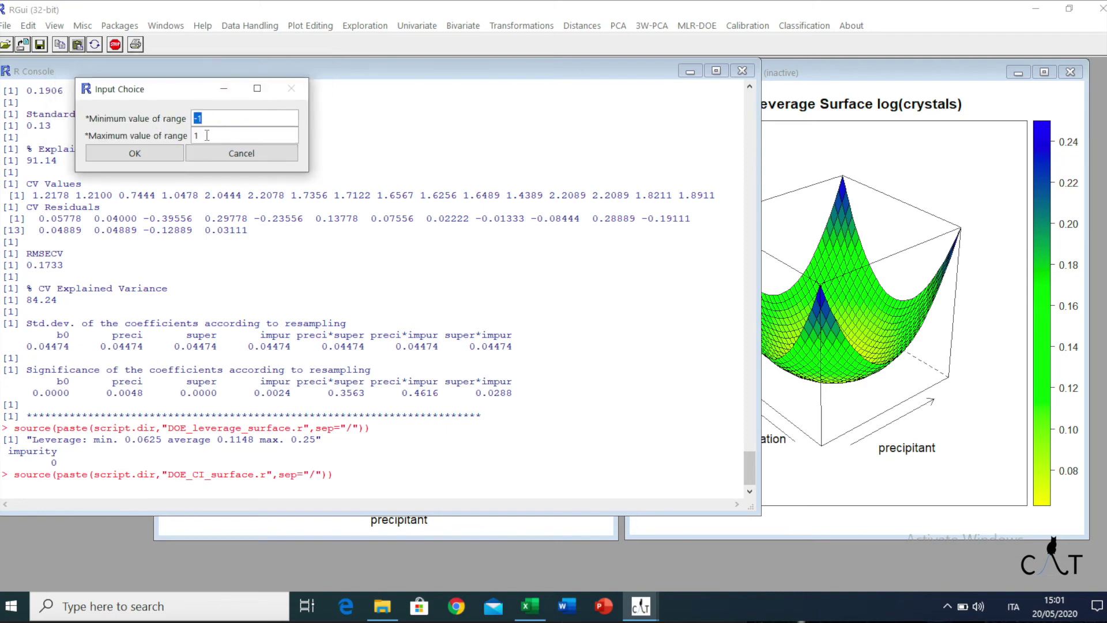
click(135, 153)
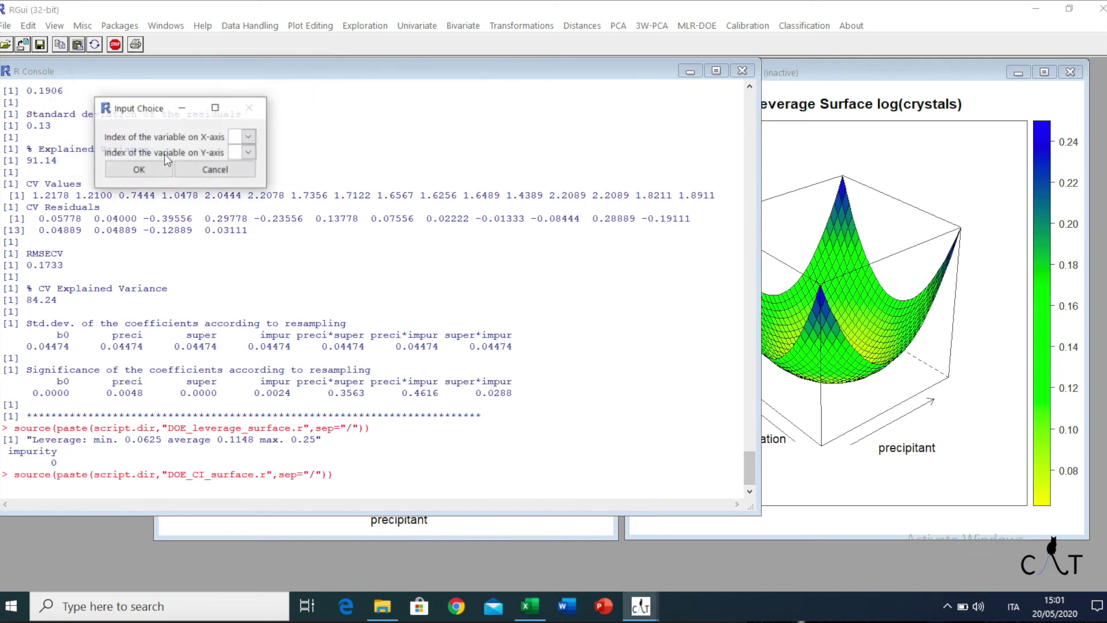
Step: Plot the confidence interval with variable 1 on X, variable 2 on Y and variable 3 at 0, and arrange its two plots side by side
click(248, 137)
click(238, 149)
click(249, 153)
click(238, 173)
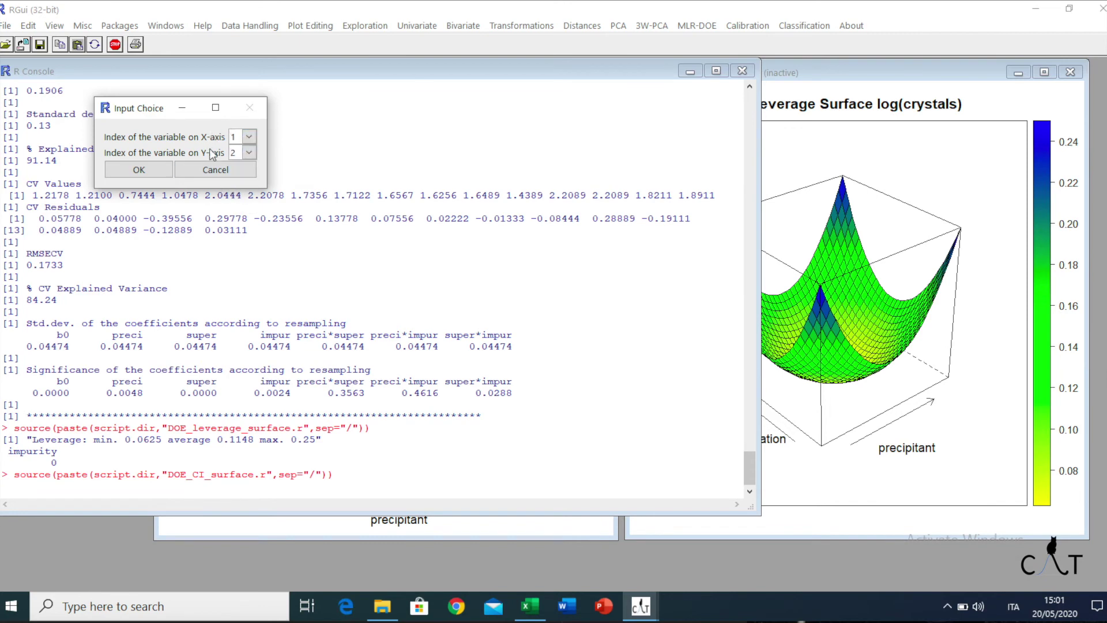
click(149, 173)
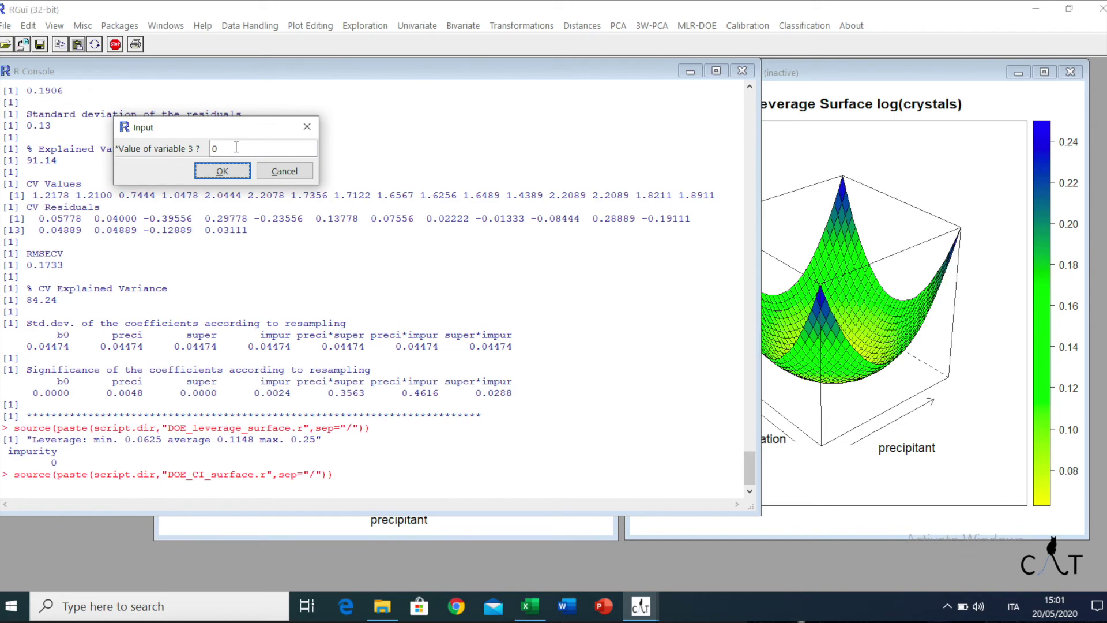
click(222, 171)
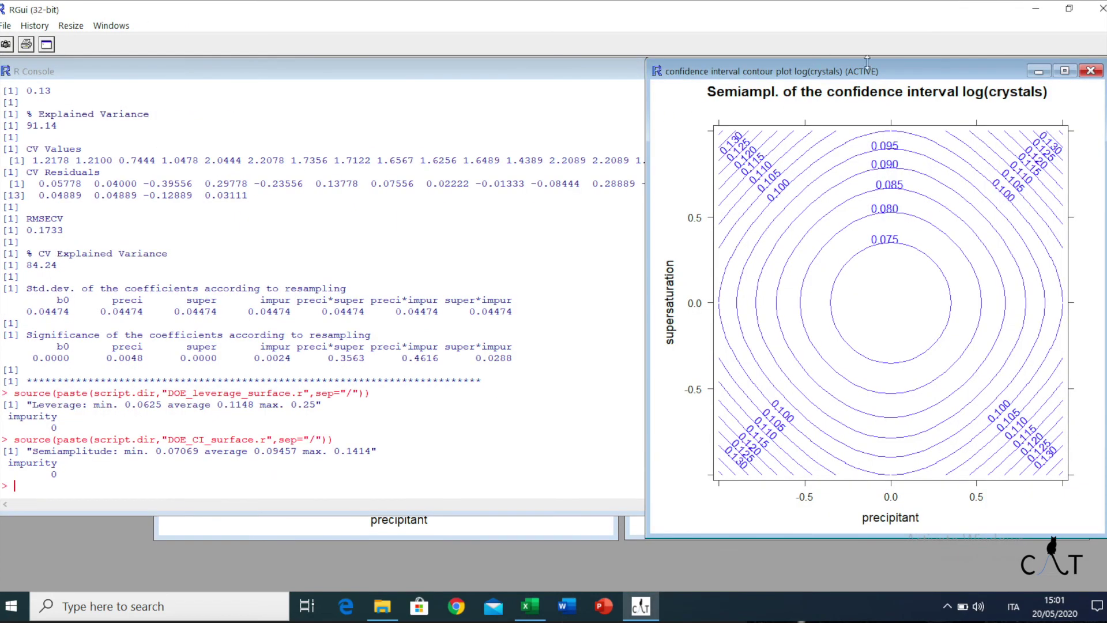
drag(891, 71, 396, 73)
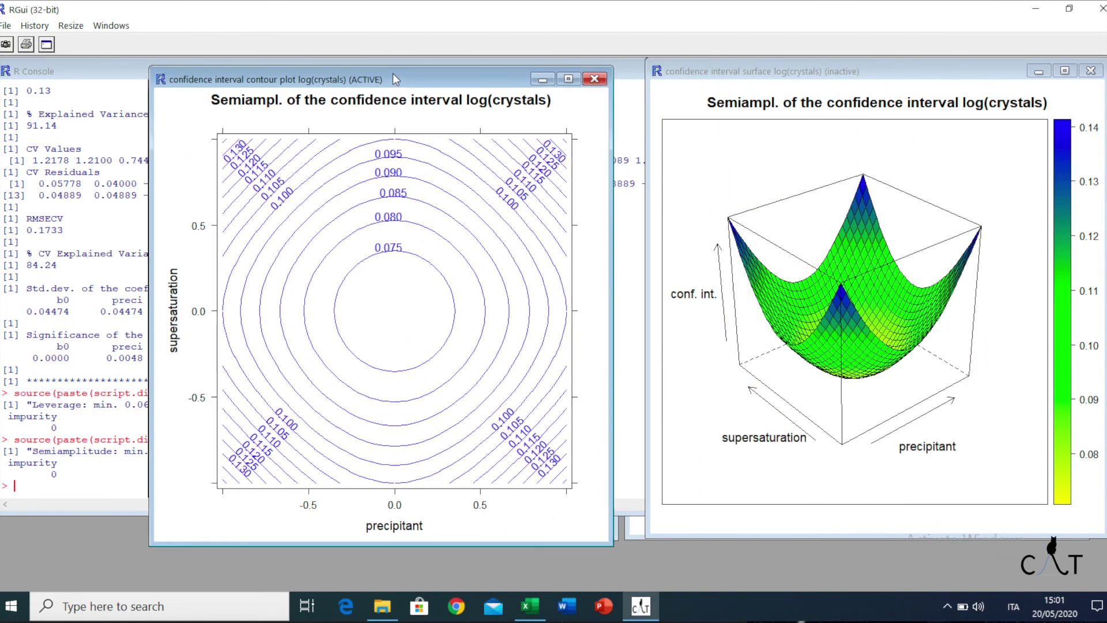
drag(916, 72, 903, 77)
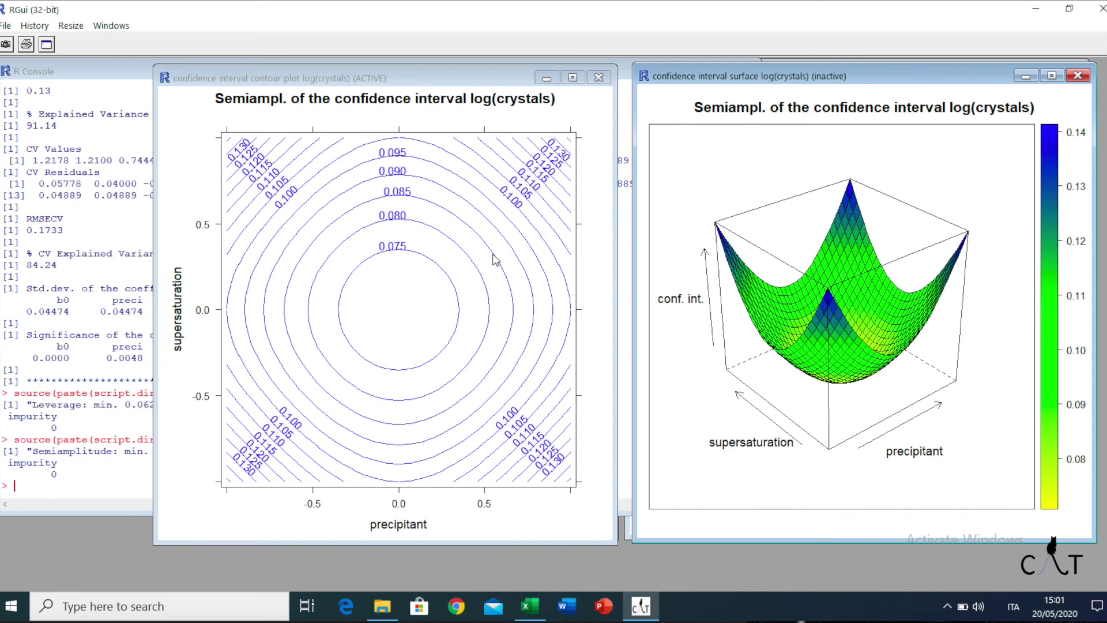
Step: Start a response surface for independent variables with a range from -1 to 1
click(79, 477)
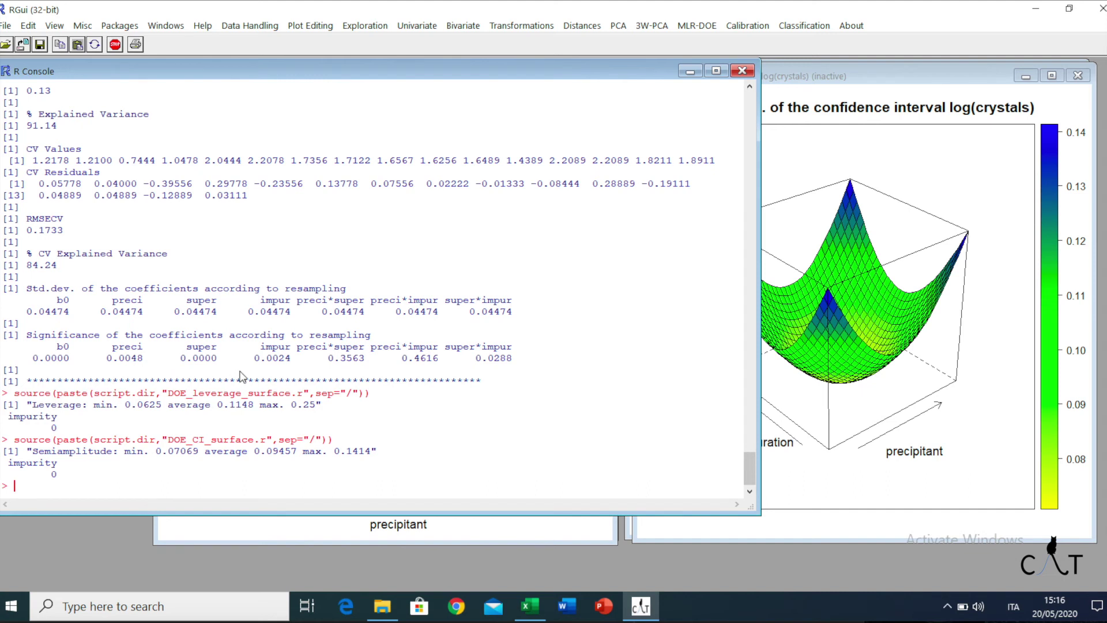
click(697, 25)
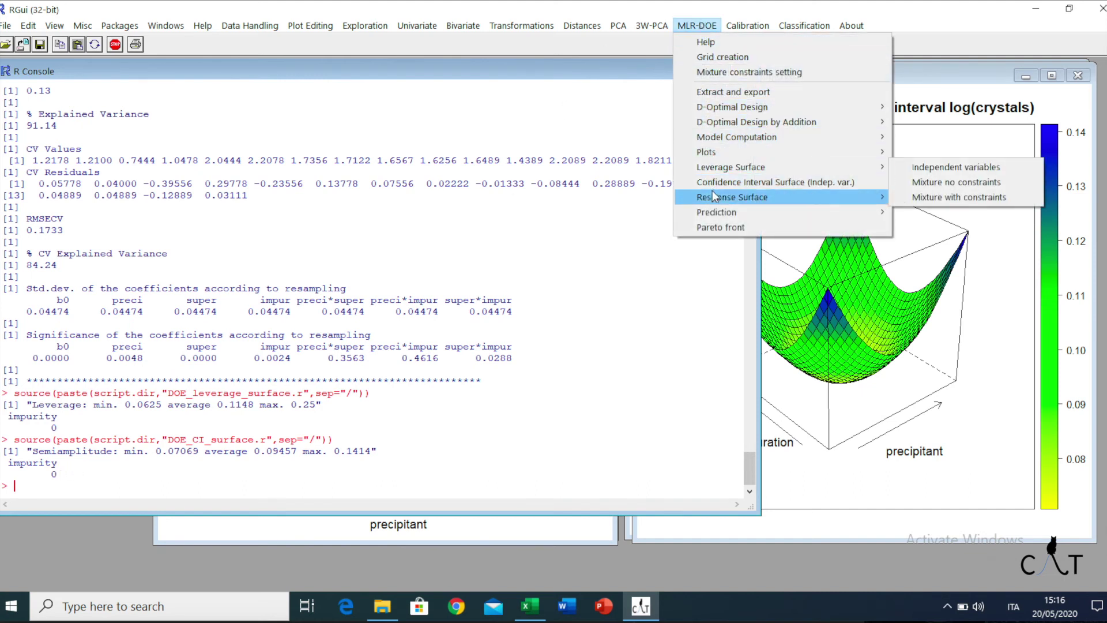
mouse_move(787, 198)
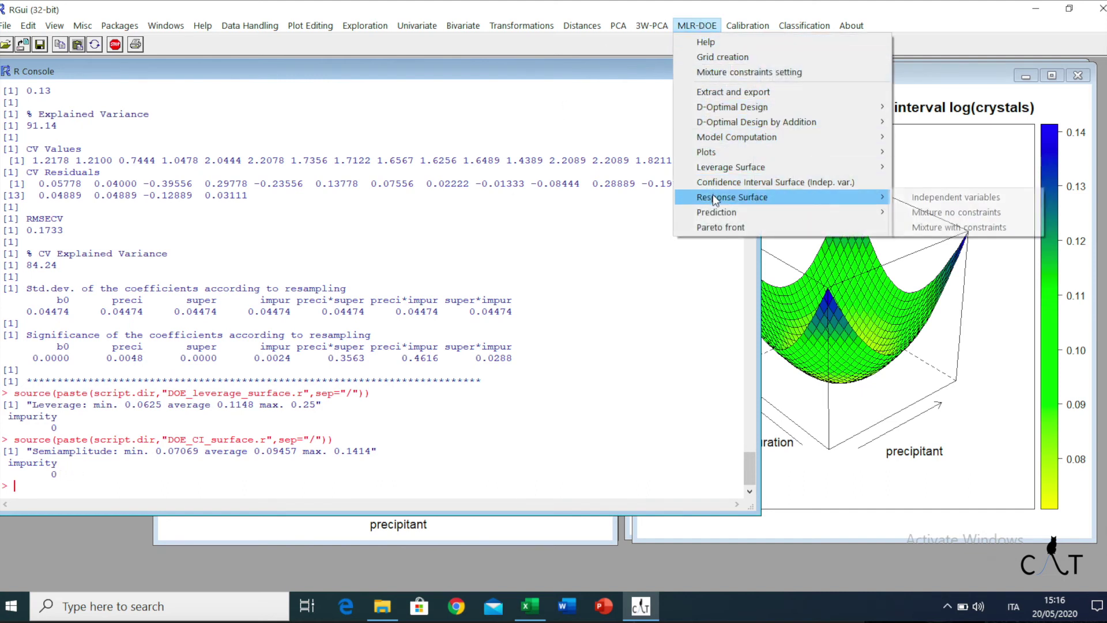
click(926, 198)
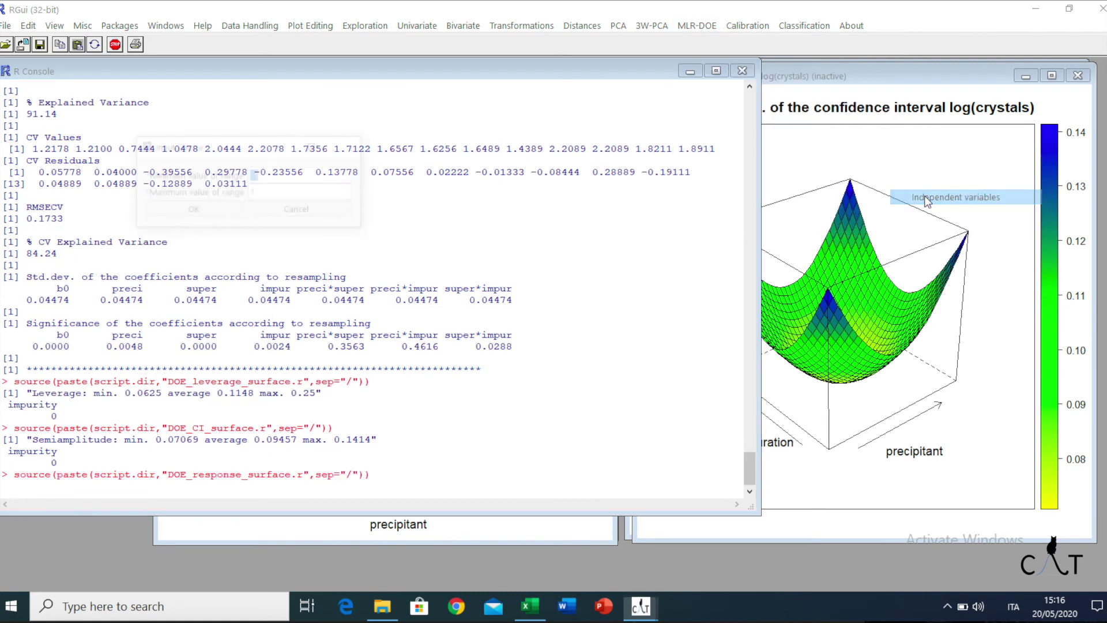
click(206, 211)
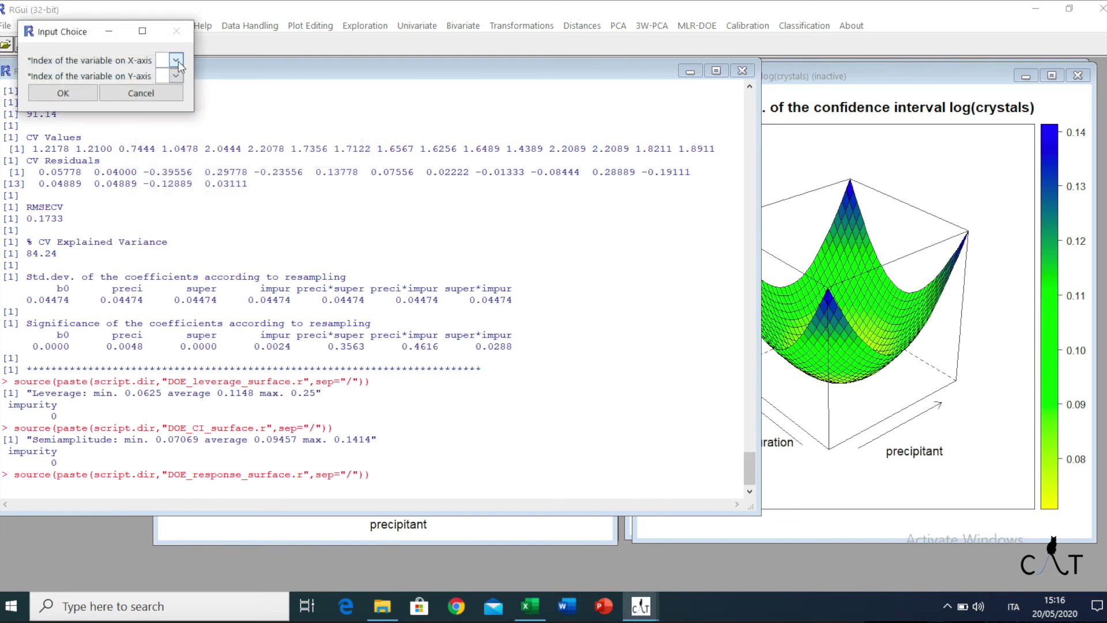
Step: Plot the response with variable 1 on X, variable 2 on Y and variable 3 at 0, and move the contour plot beside the surface
click(176, 60)
click(170, 70)
click(176, 76)
click(168, 95)
click(63, 92)
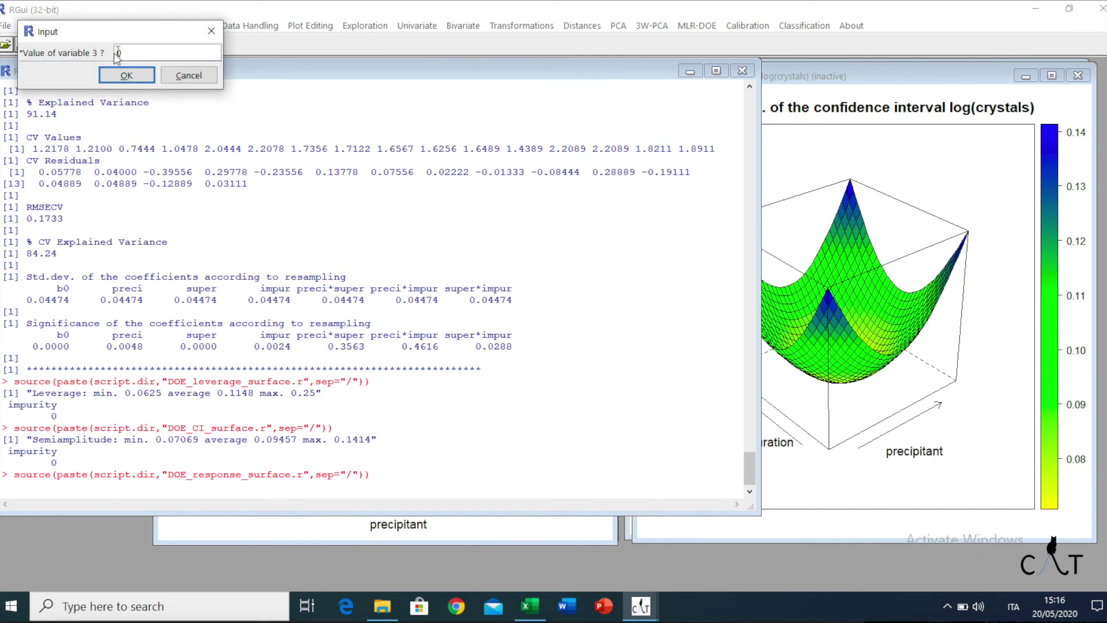
click(125, 76)
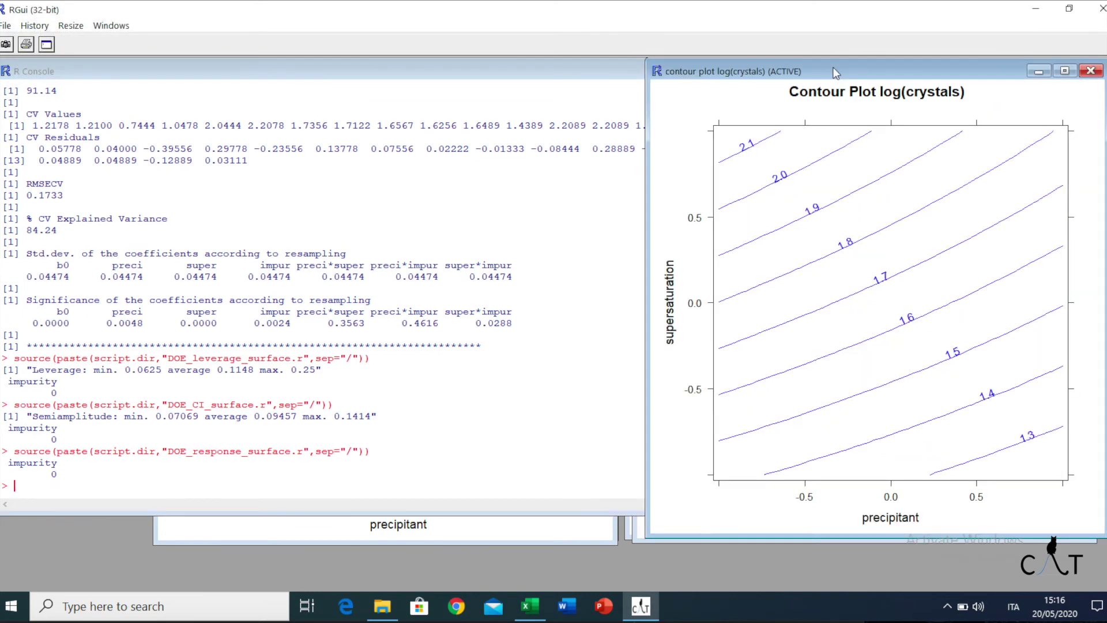
drag(827, 67, 349, 69)
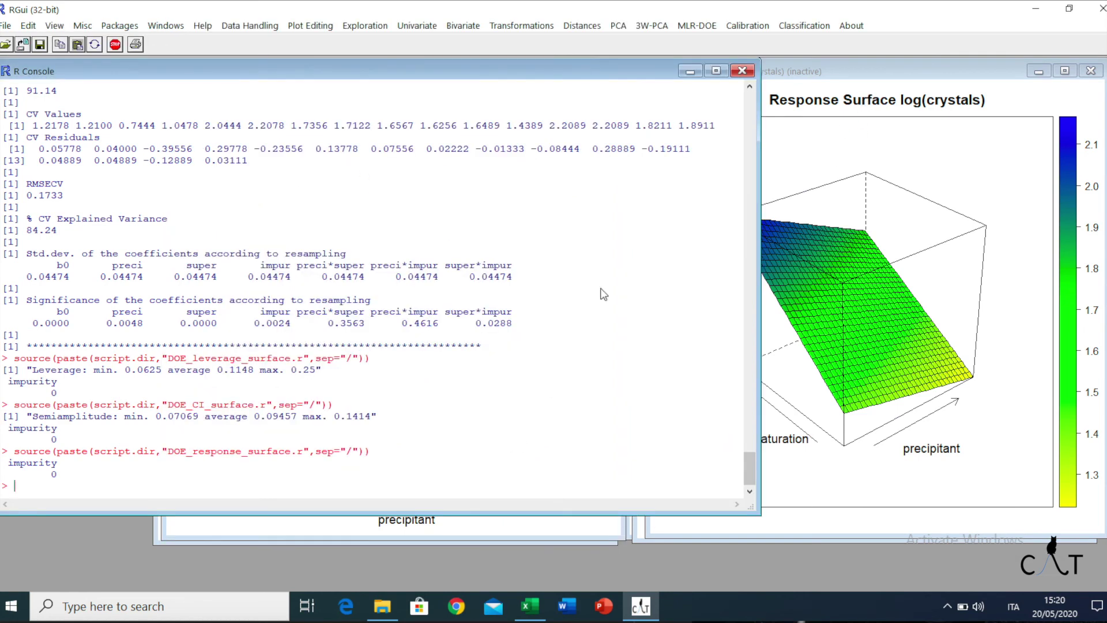
Step: Plot an independent-variable response surface with variable 1 on X, variable 3 on Y and variable 2 at 0, and move its contour plot aside
click(697, 25)
mouse_move(740, 200)
click(931, 198)
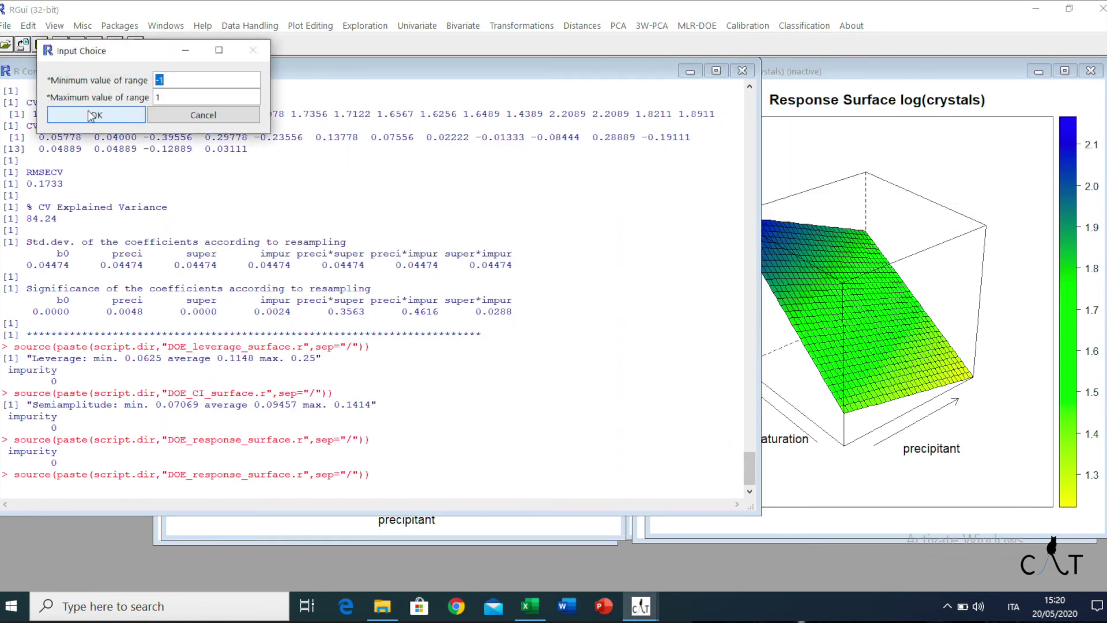
click(214, 99)
click(215, 118)
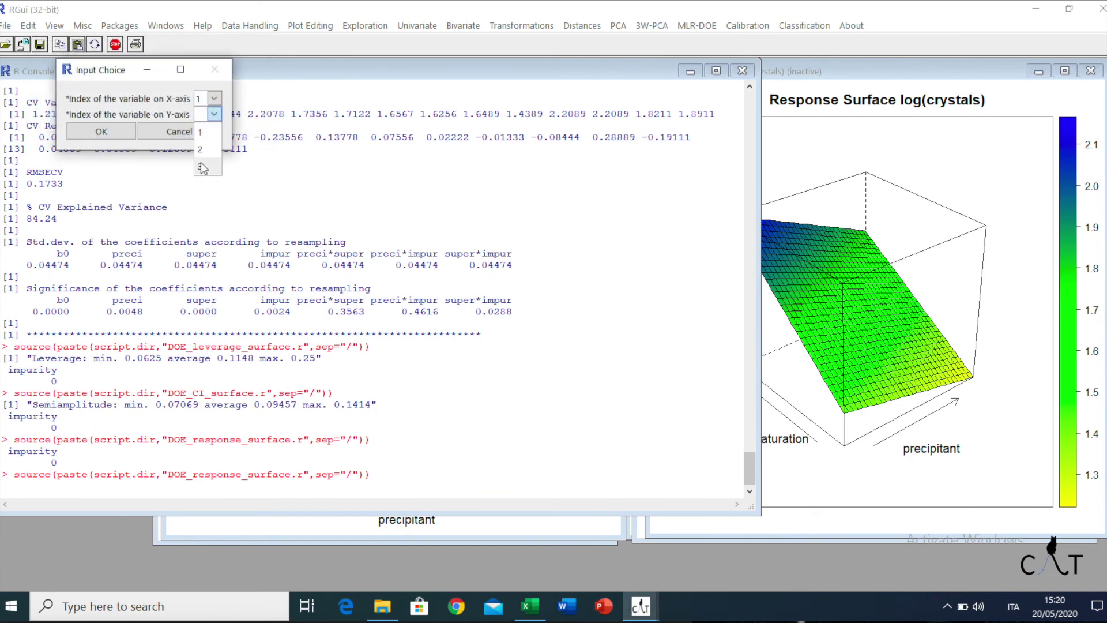
click(101, 132)
click(184, 132)
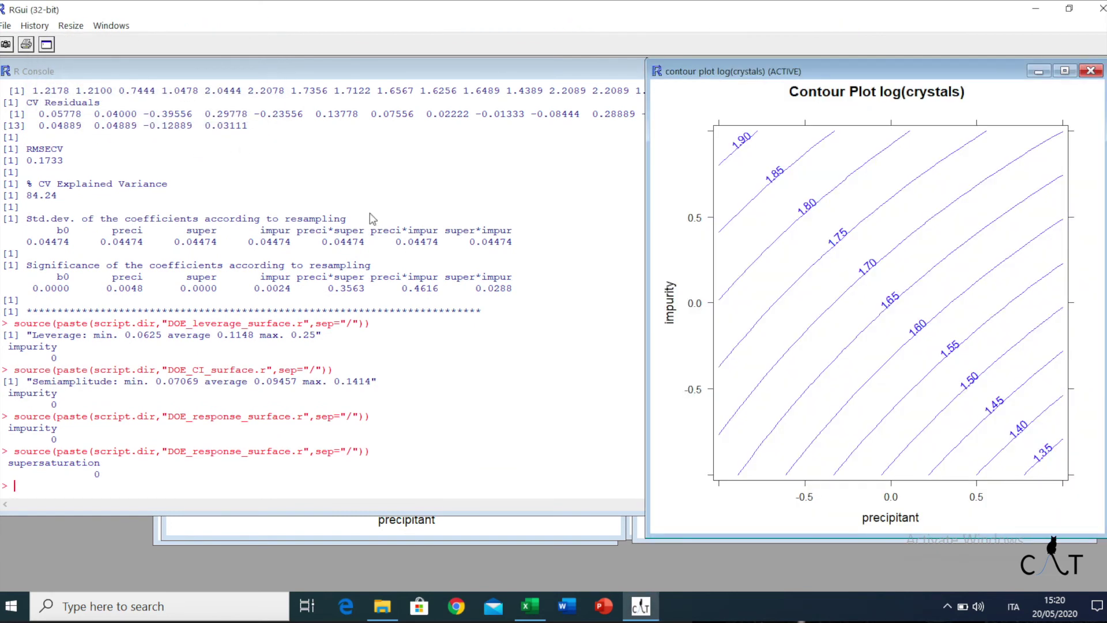
drag(807, 71, 356, 71)
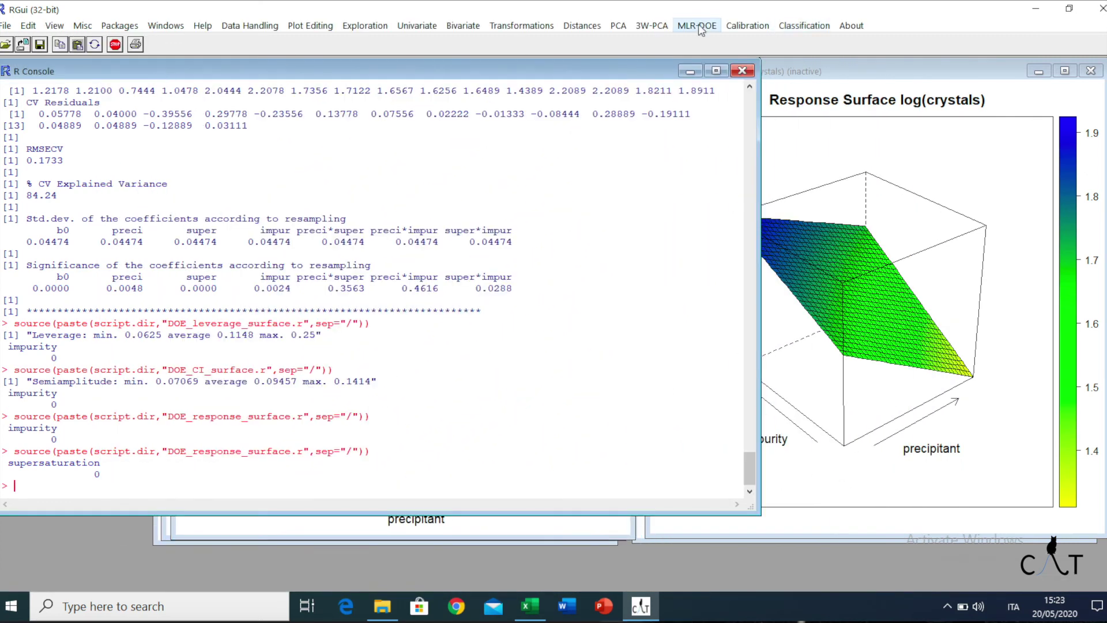
Step: Plot an independent-variable response surface with variable 2 on X, variable 3 on Y and variable 1 at 0, and move its contour plot aside
click(697, 26)
mouse_move(865, 198)
click(925, 197)
click(205, 168)
click(272, 155)
click(258, 190)
click(272, 172)
click(258, 224)
click(158, 188)
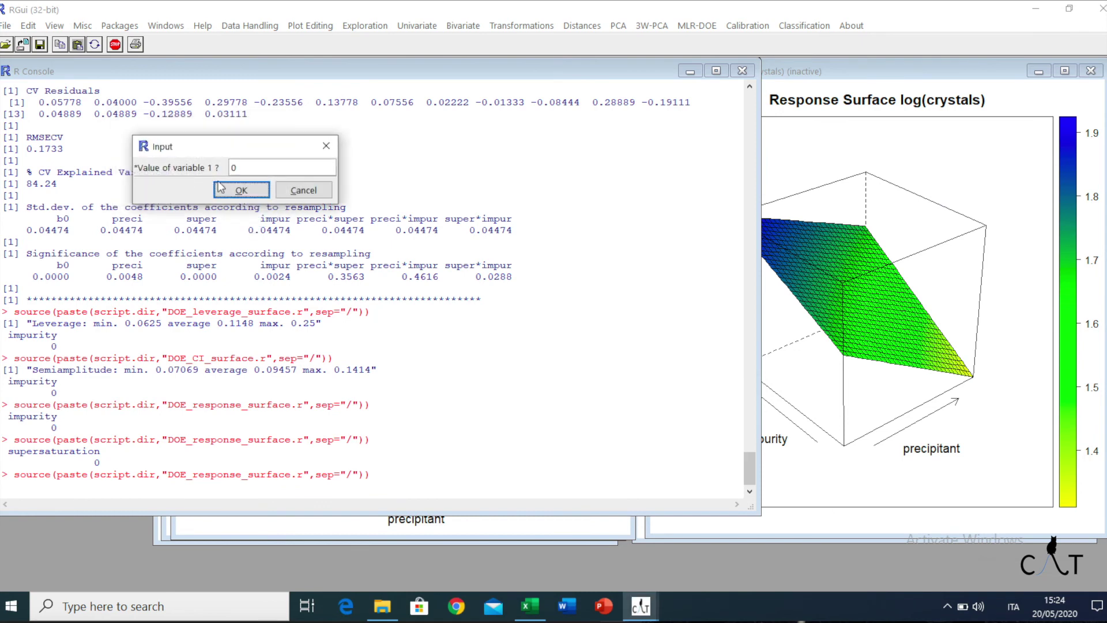
click(240, 188)
drag(912, 70, 444, 79)
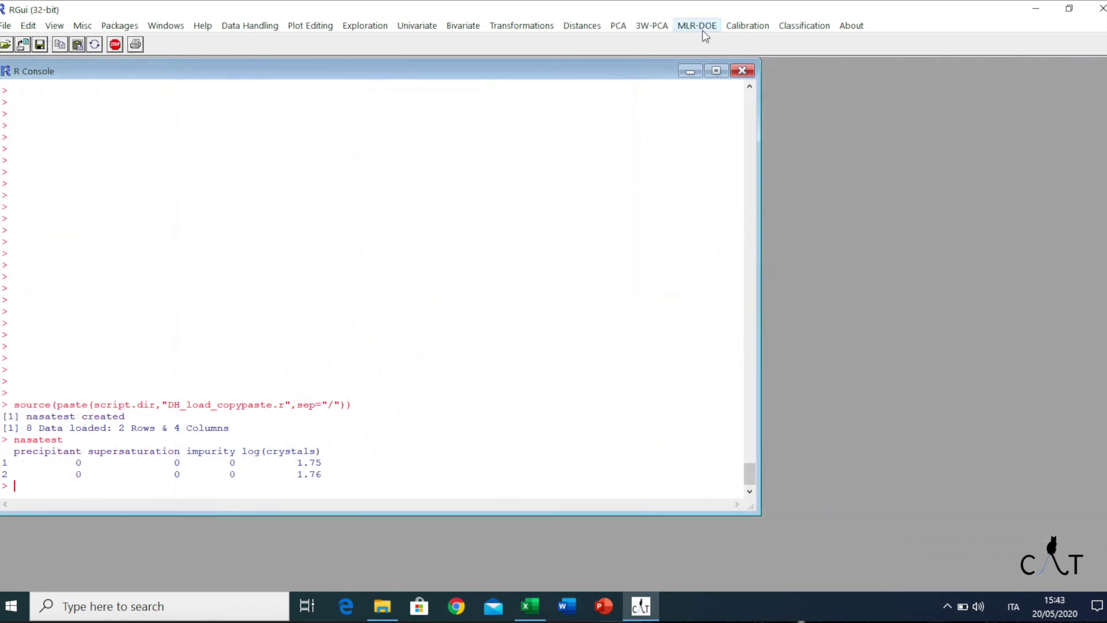
Step: Start an independent-variable prediction for all rows of nasatest with X-variables 1:3, Y-variable 4 and experimental variance from independent estimation
click(702, 29)
mouse_move(718, 213)
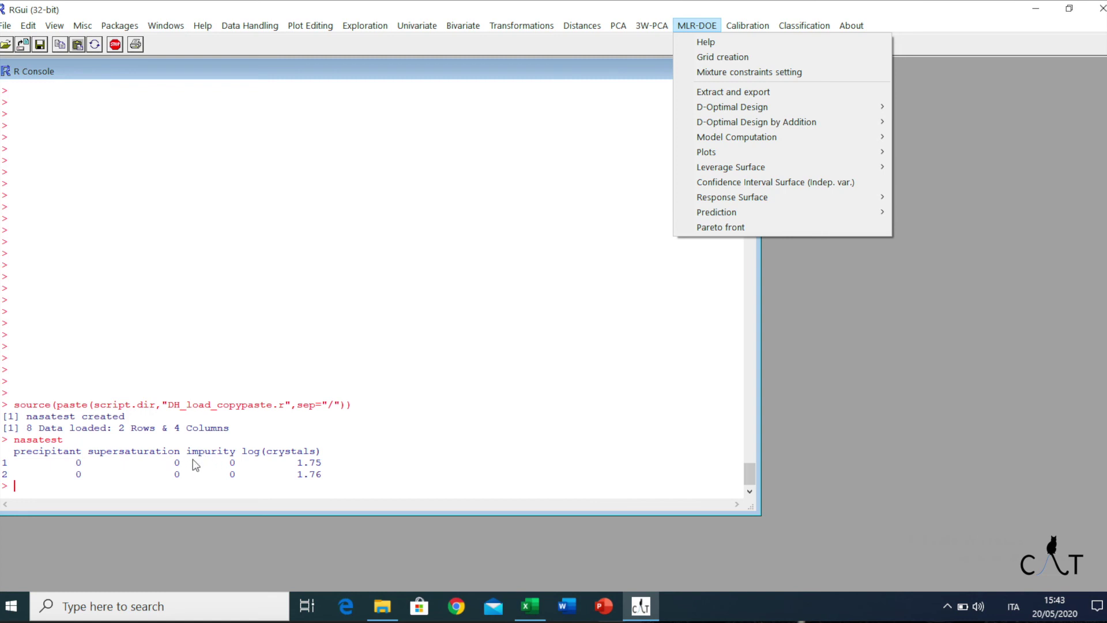
click(817, 217)
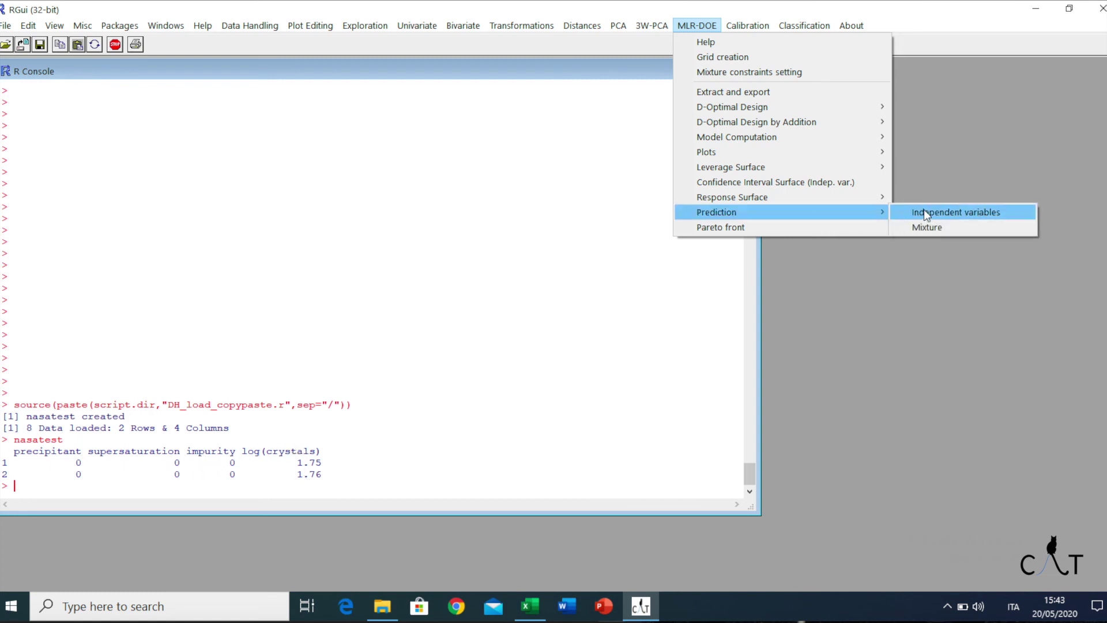
click(943, 212)
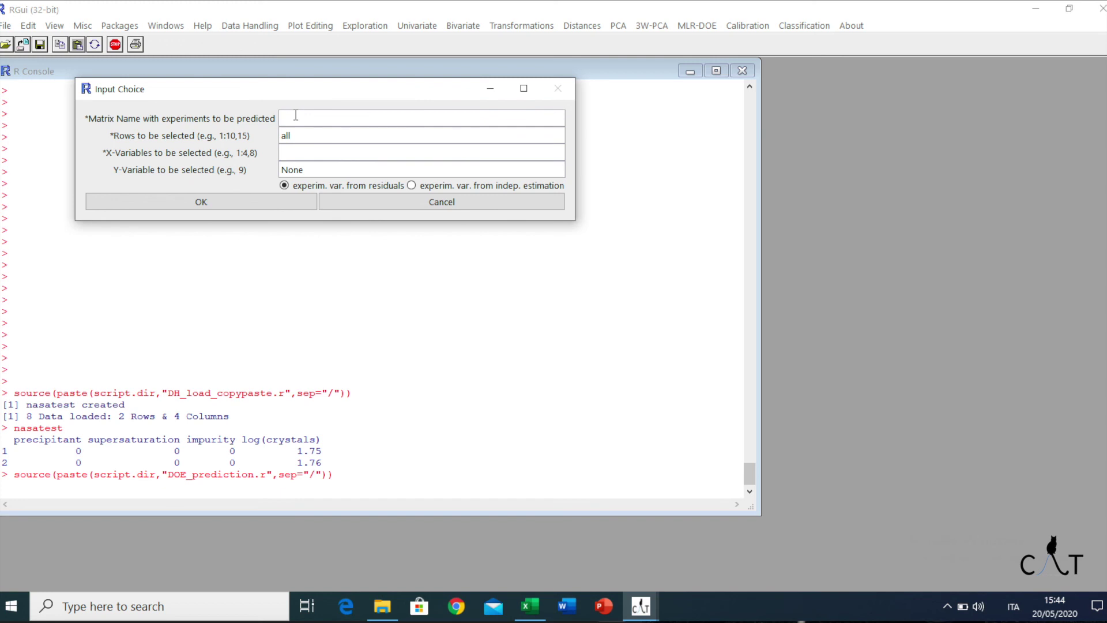
text(test)
click(310, 152)
text(1:3)
double_click(318, 166)
text(4)
click(446, 188)
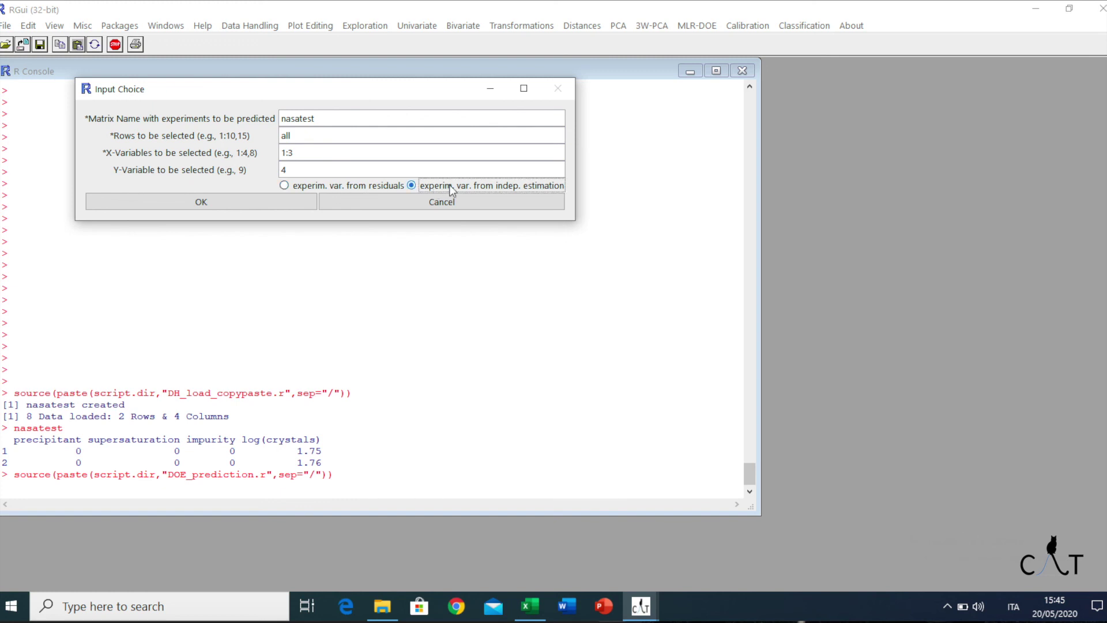
click(219, 205)
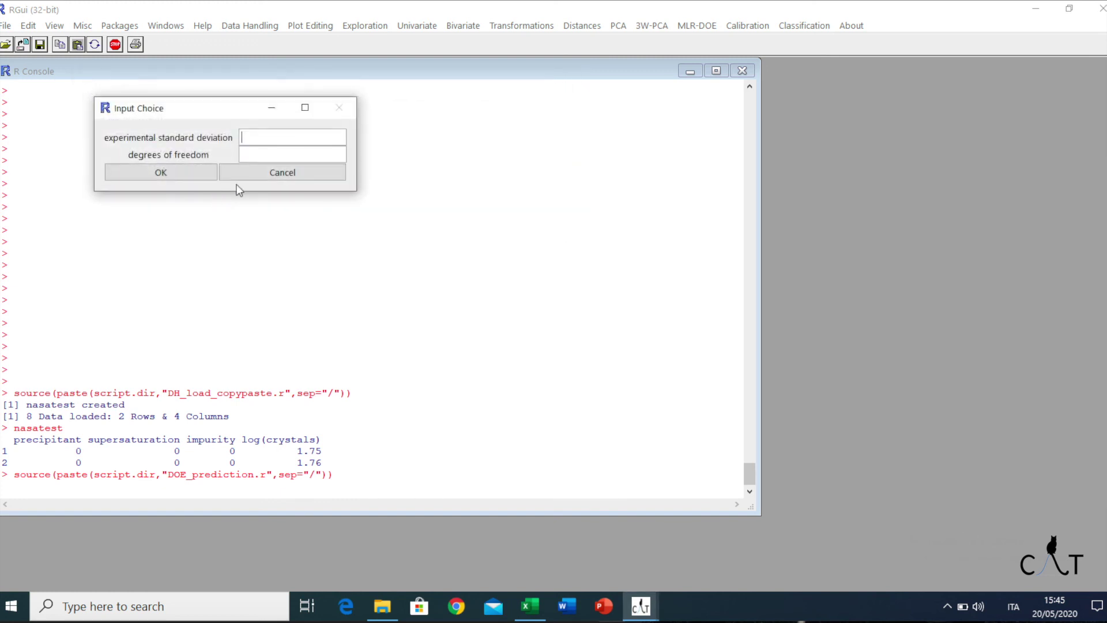
Step: Run the prediction with experimental standard deviation 0.125 and 9 degrees of freedom, and move the prediction plots beside the console output
text(0.125)
click(302, 152)
text(9)
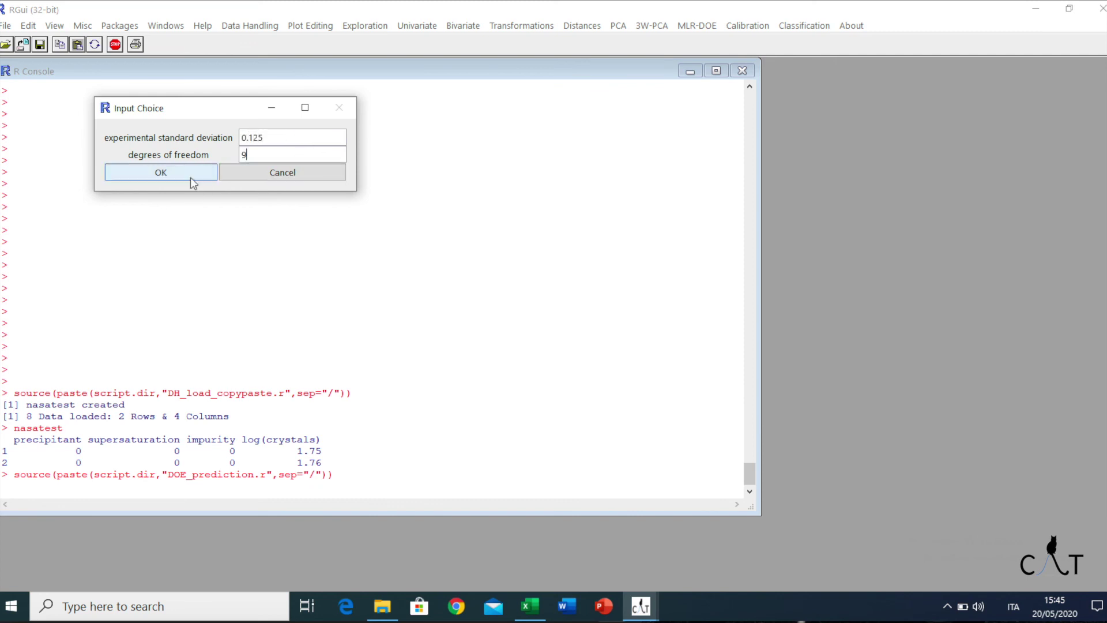
click(193, 182)
drag(817, 64, 659, 61)
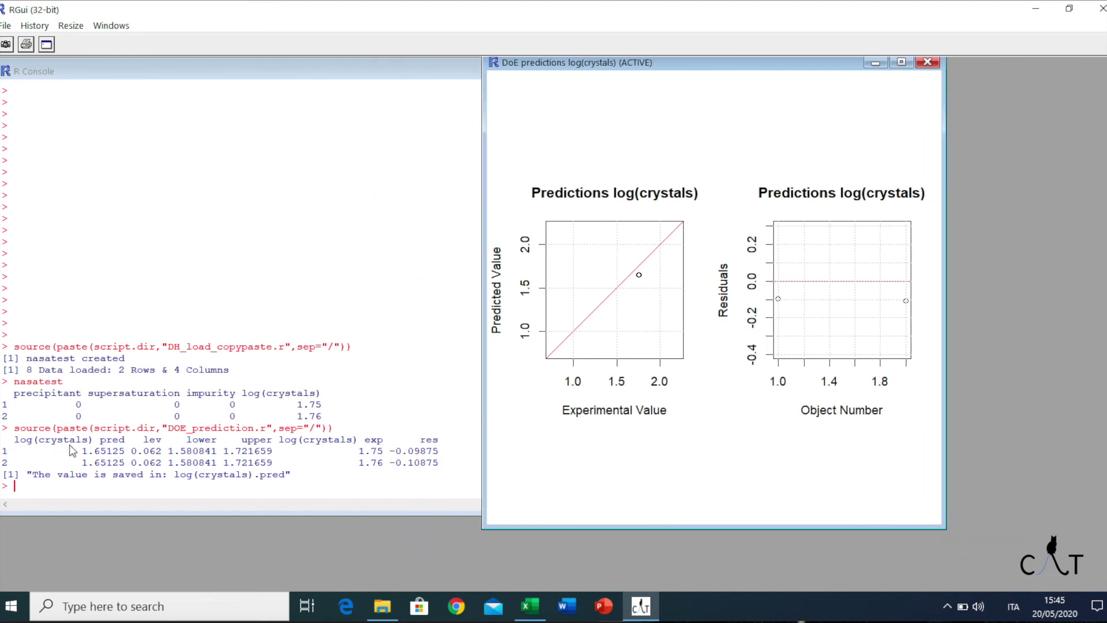